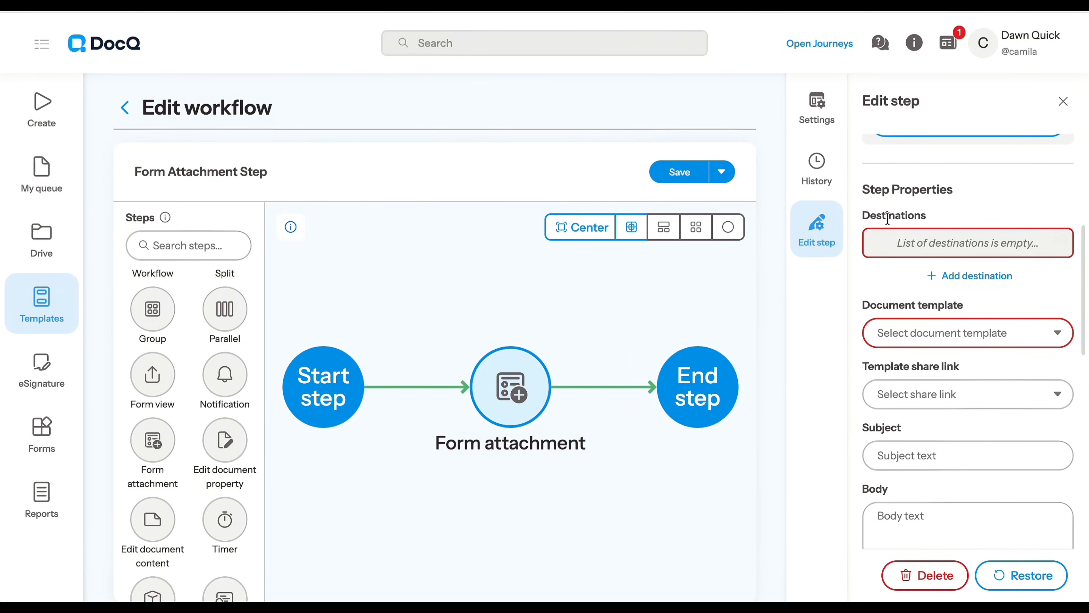
Add a destination of type Person to the form attachment step and select an internal DocQ user as recipient.
{"action": "left_click", "coordinate": [953, 278]}
{"action": "left_click", "coordinate": [967, 168]}
{"action": "left_click", "coordinate": [946, 204]}
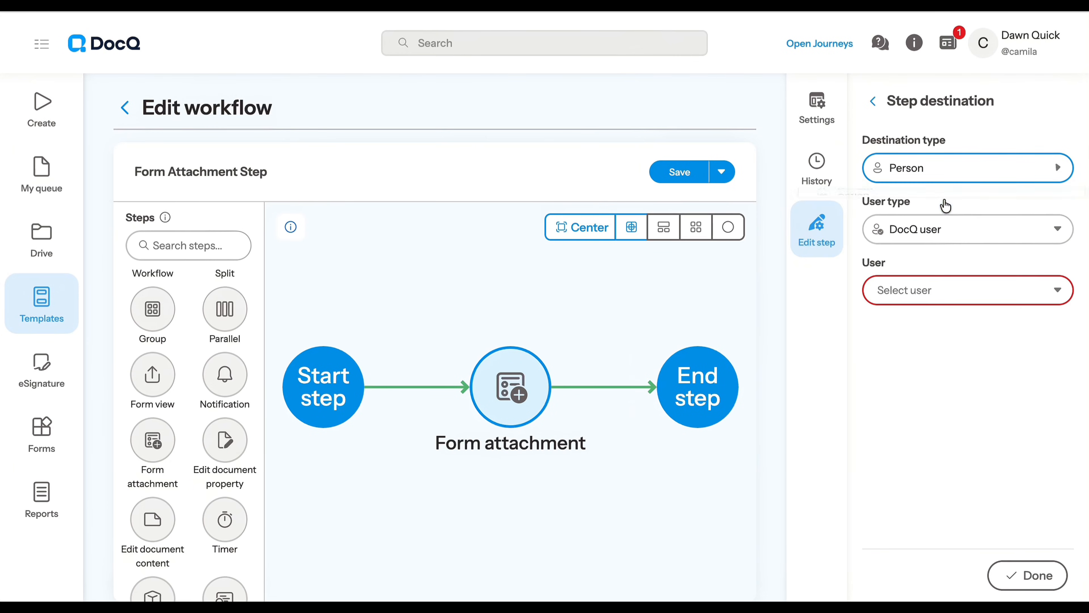
{"action": "left_click", "coordinate": [945, 292]}
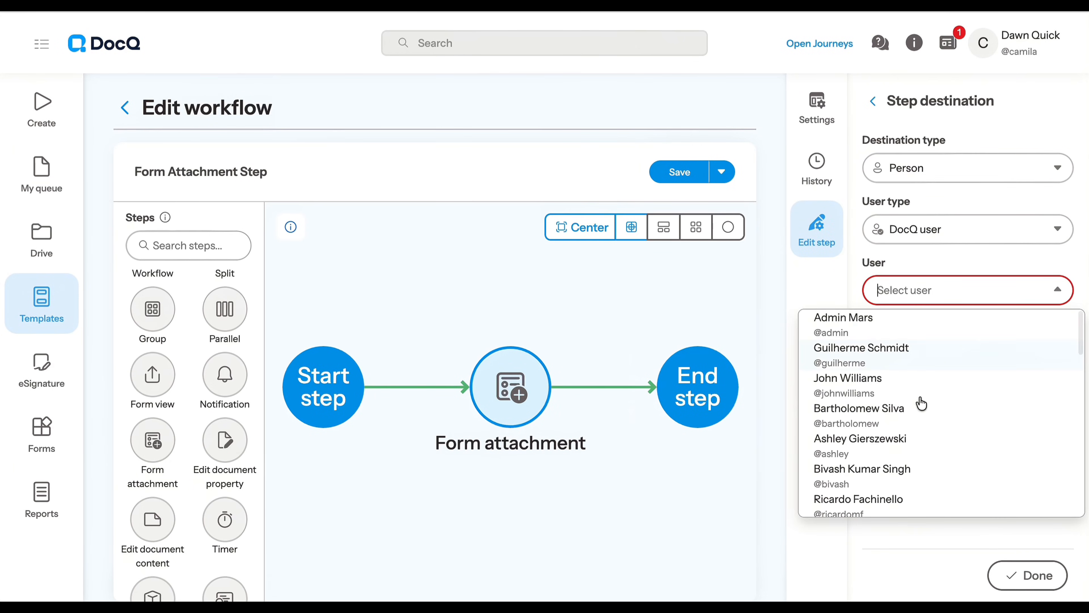
{"action": "scroll", "coordinate": [1057, 402], "scroll_direction": "down", "scroll_amount": 5}
{"action": "left_click", "coordinate": [893, 506]}
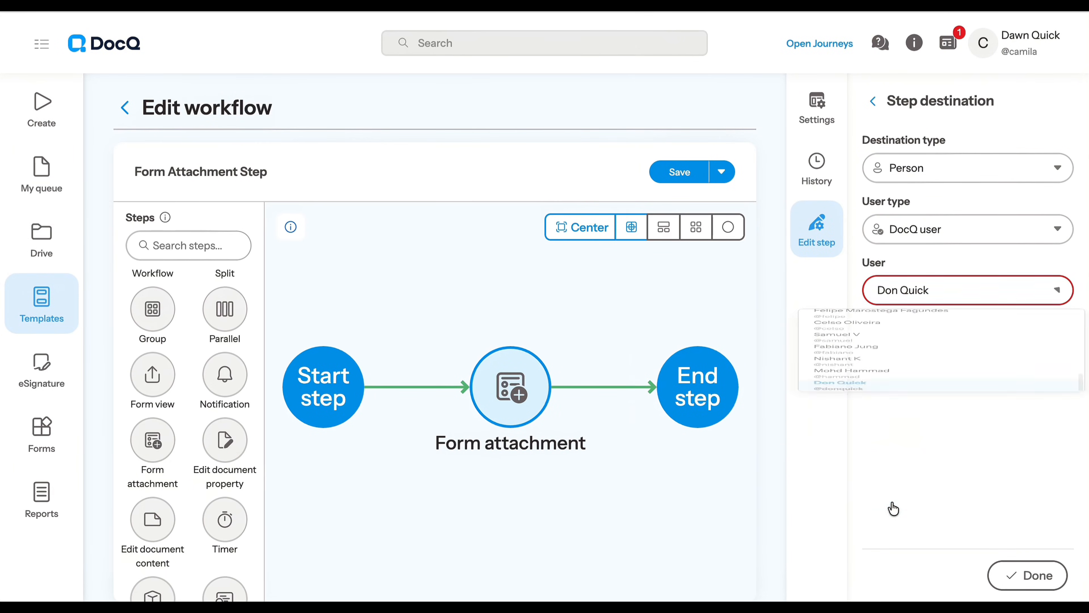
Set the destination's user type to External user and fill in the external user's name and email.
{"action": "left_click", "coordinate": [892, 230]}
{"action": "left_click", "coordinate": [915, 291]}
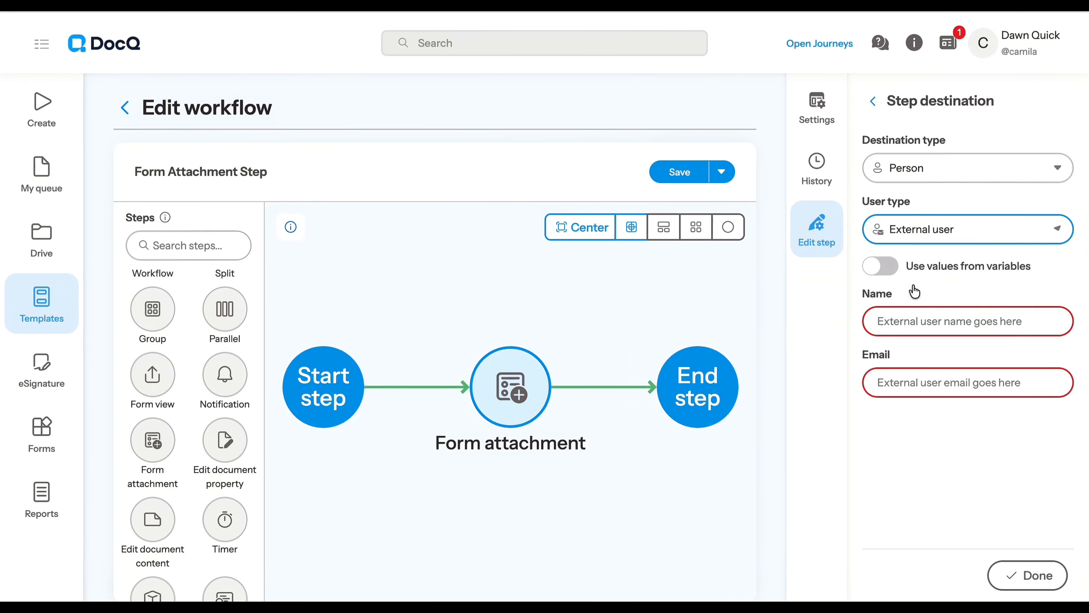
{"action": "left_click", "coordinate": [907, 321]}
{"action": "type", "text": "Do"}
{"action": "left_click", "coordinate": [933, 378]}
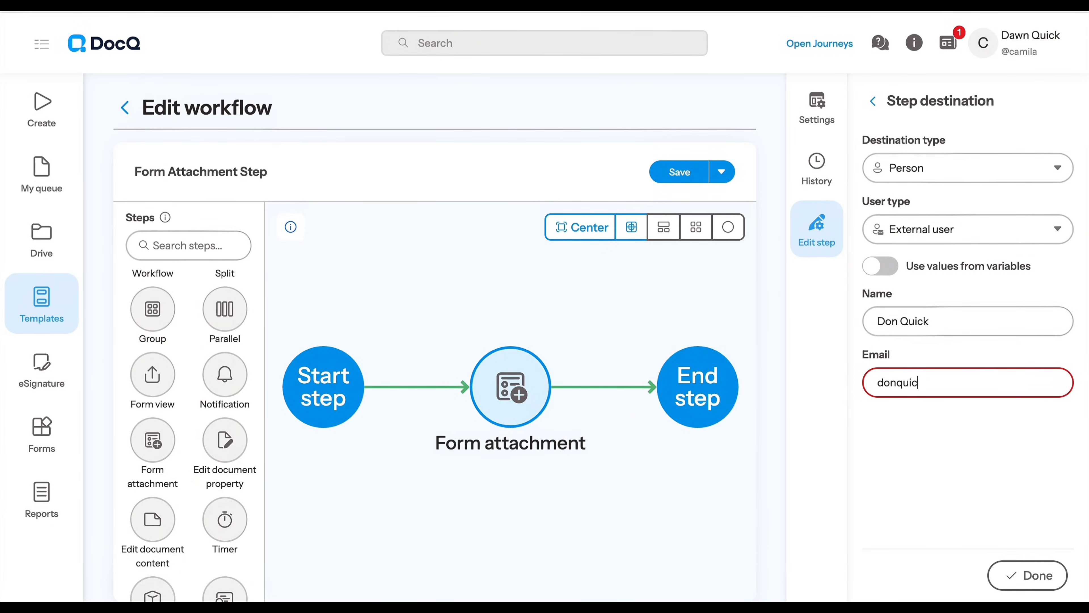
Enable values from variables for the external user, using the Name and Email variables for the name and email.
{"action": "left_click", "coordinate": [880, 266]}
{"action": "left_click", "coordinate": [914, 317]}
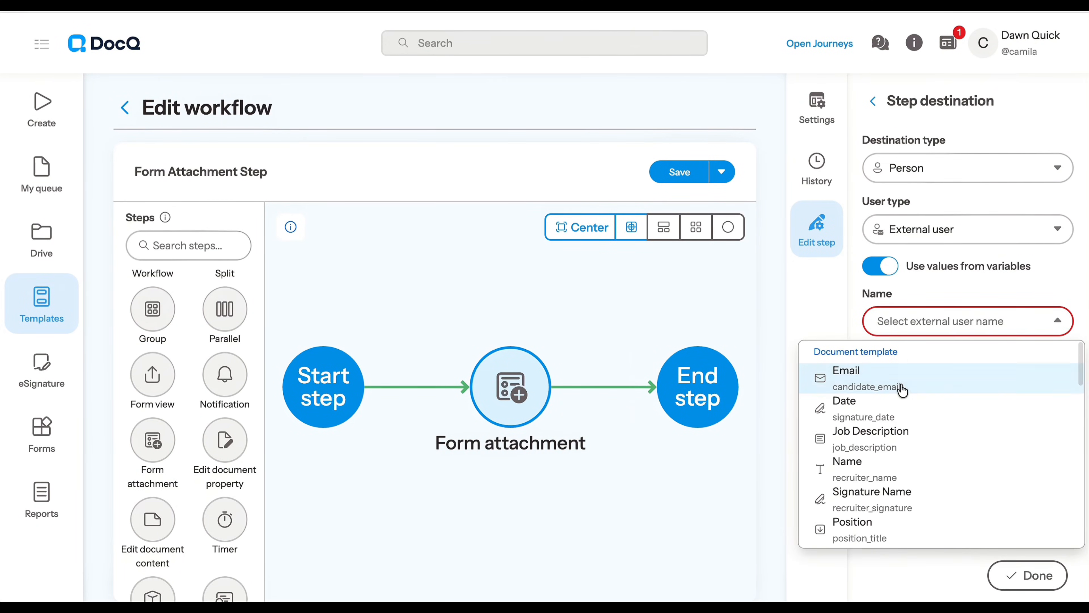
{"action": "scroll", "coordinate": [912, 455], "scroll_direction": "down", "scroll_amount": 1}
{"action": "left_click", "coordinate": [904, 452]}
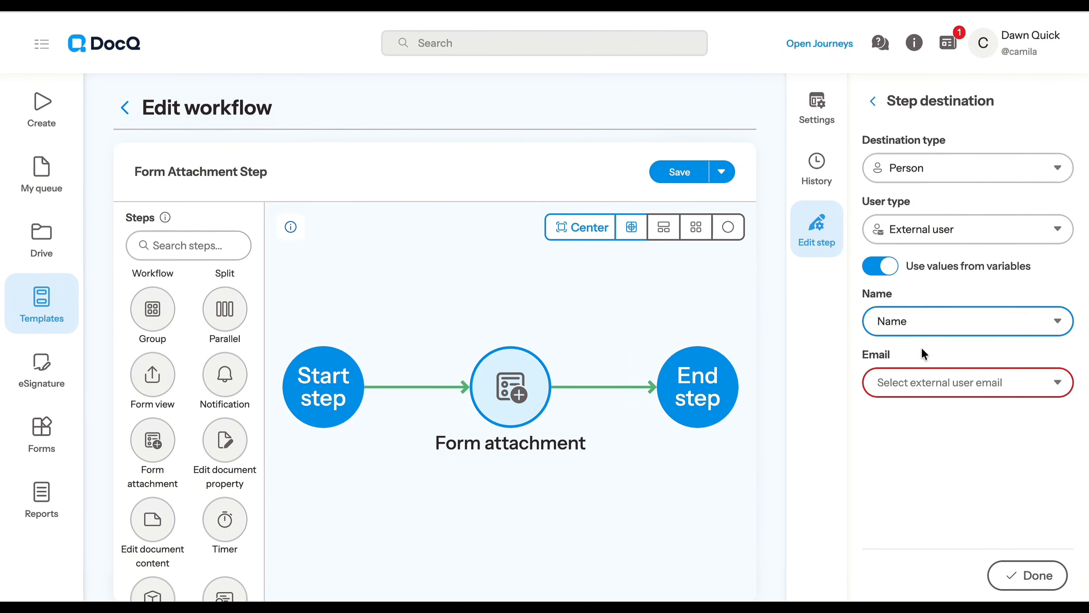
{"action": "left_click", "coordinate": [913, 382]}
{"action": "left_click", "coordinate": [898, 228]}
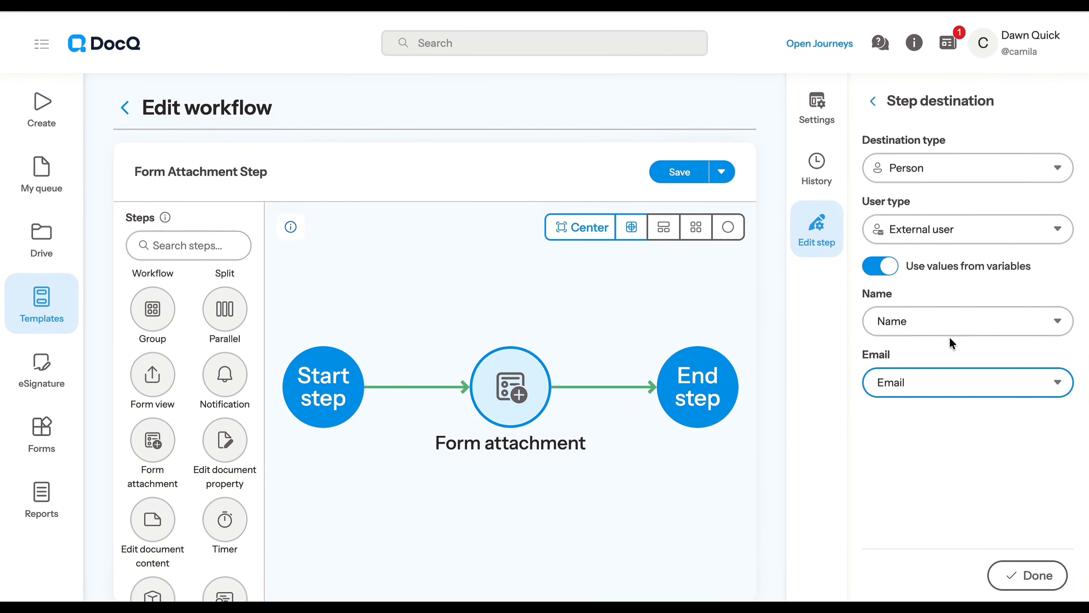
Change the destination type to Action for a DocQ user and take the username from the recruiter_name field.
{"action": "left_click", "coordinate": [944, 167]}
{"action": "left_click", "coordinate": [926, 236]}
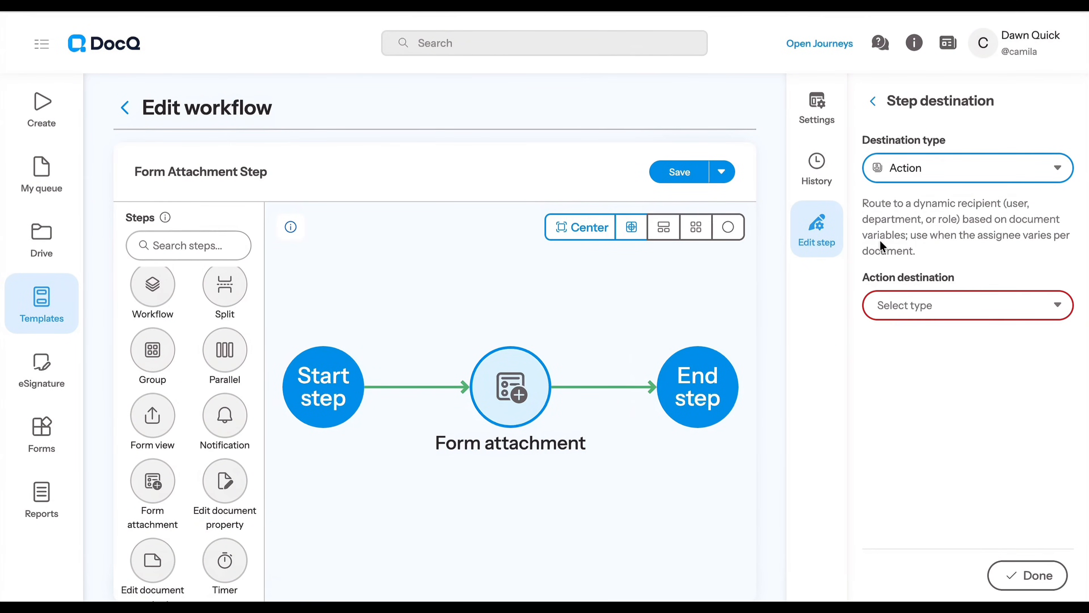
{"action": "left_click", "coordinate": [963, 307]}
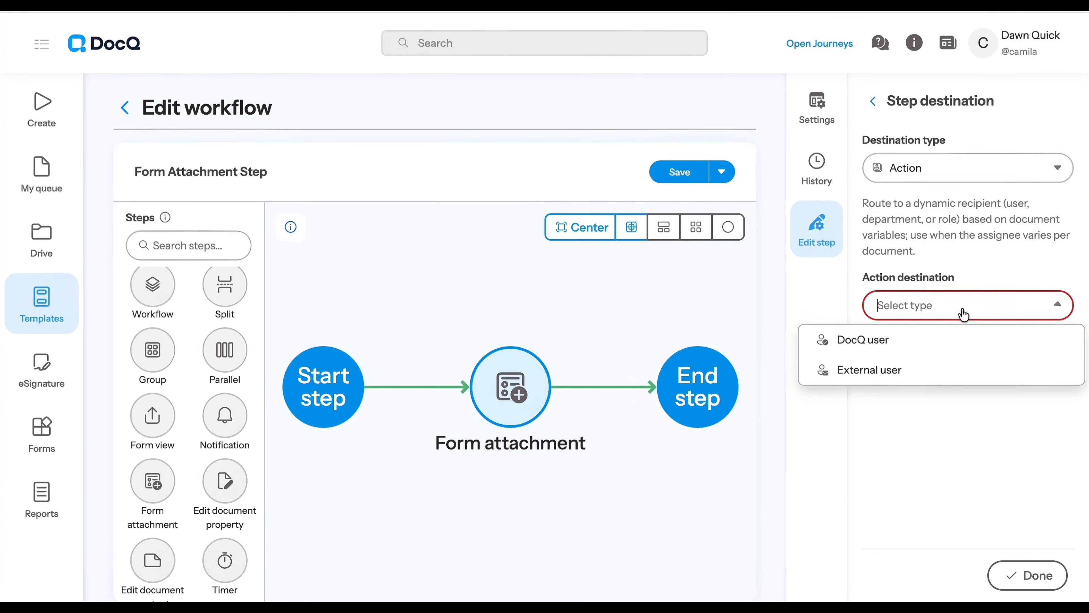
{"action": "left_click", "coordinate": [936, 347]}
{"action": "left_click", "coordinate": [938, 366]}
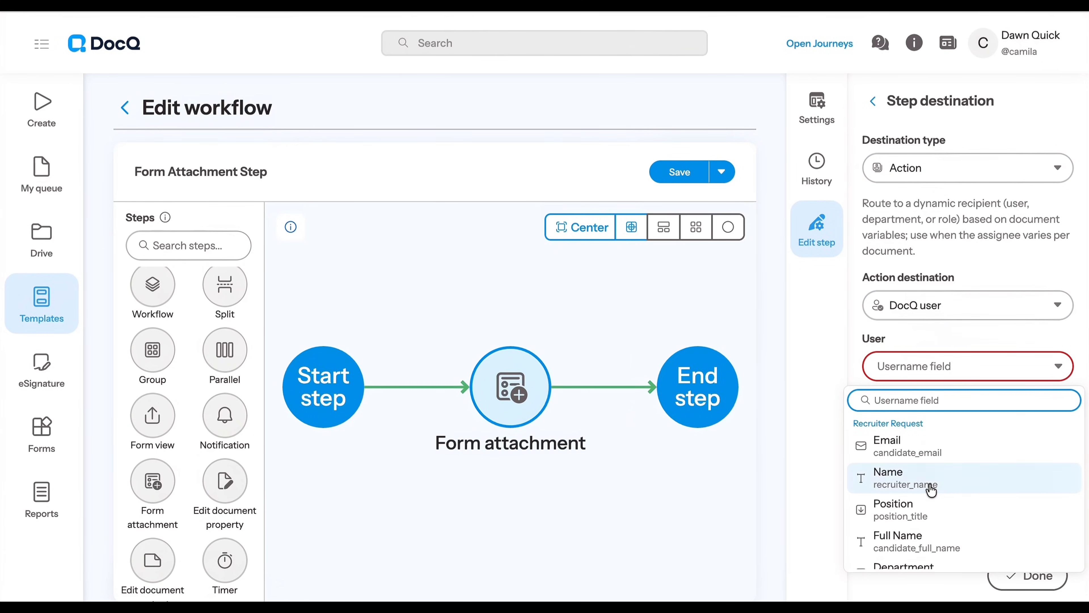
{"action": "scroll", "coordinate": [940, 480], "scroll_direction": "down", "scroll_amount": 1}
{"action": "left_click", "coordinate": [936, 450]}
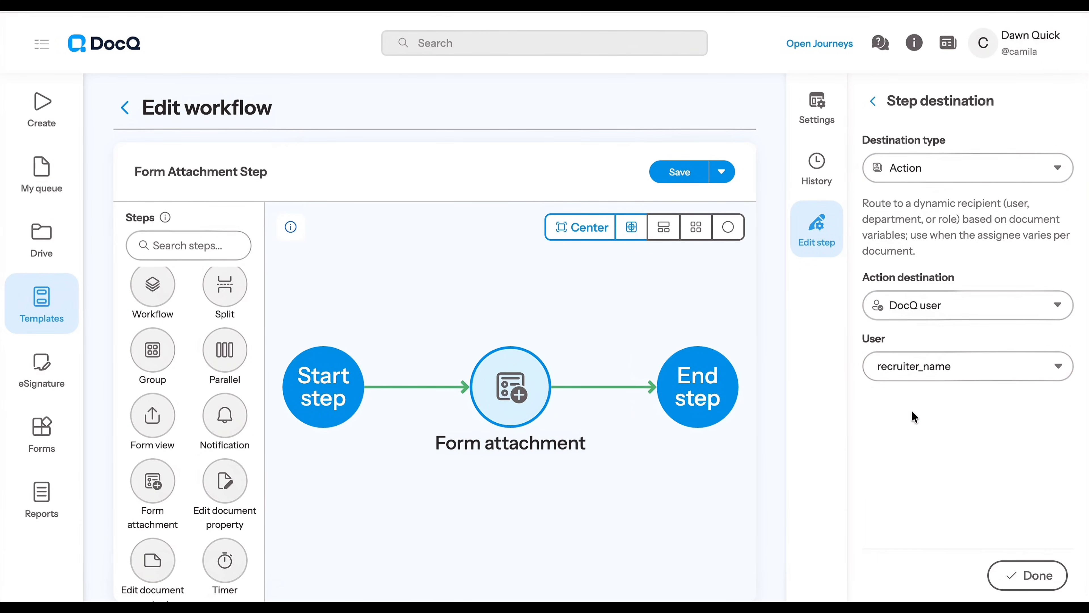
Set the action destination to External user, with recruiter_name as the name field and candidate_email as the email field.
{"action": "left_click", "coordinate": [943, 313]}
{"action": "left_click", "coordinate": [922, 369]}
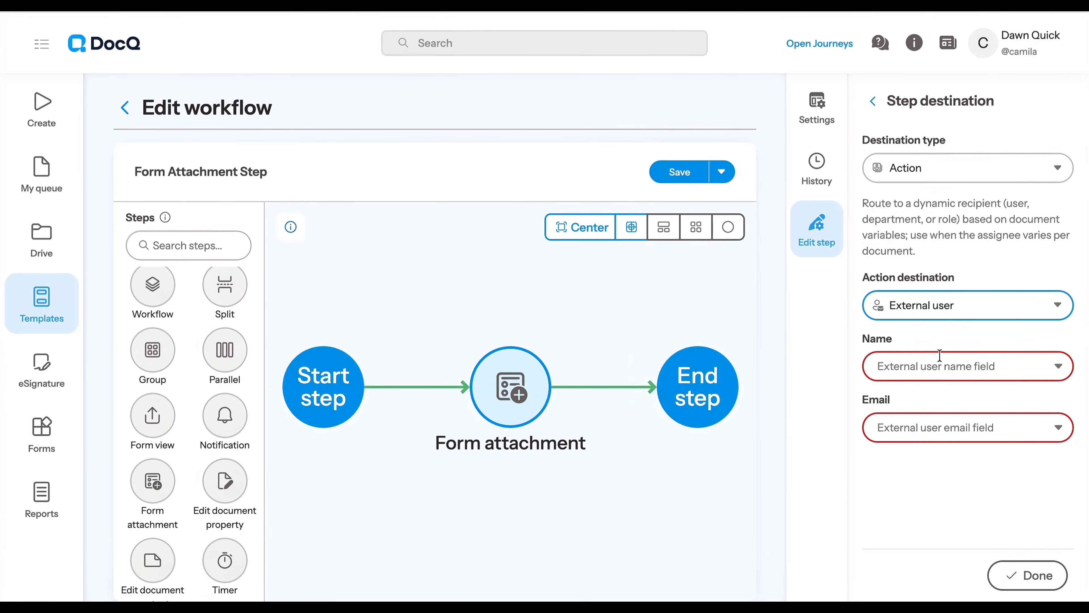
{"action": "left_click", "coordinate": [942, 366]}
{"action": "left_click", "coordinate": [910, 446]}
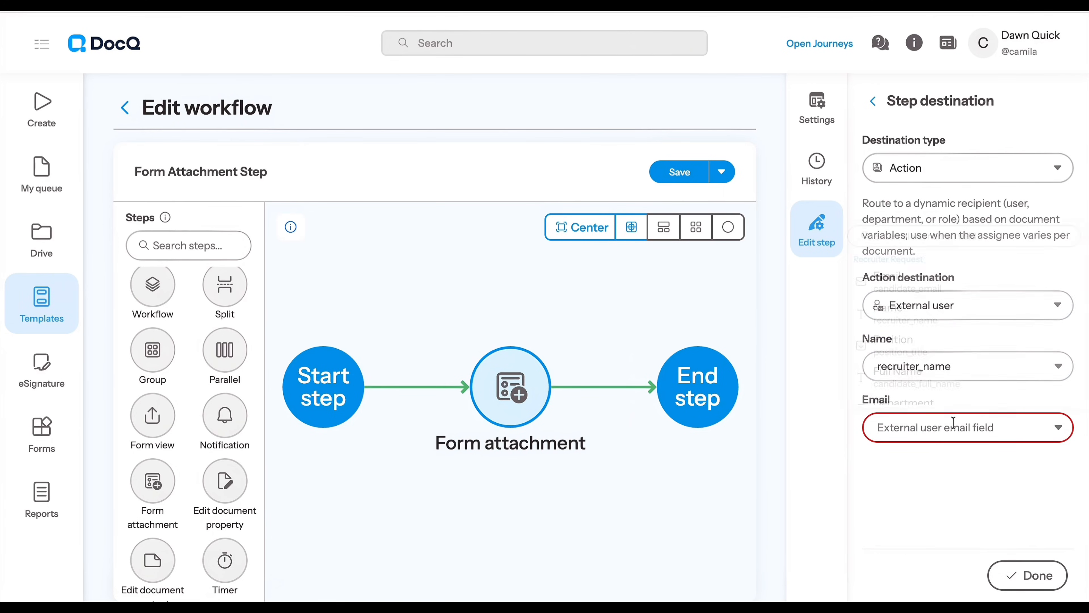
{"action": "left_click", "coordinate": [939, 430]}
{"action": "left_click", "coordinate": [931, 286]}
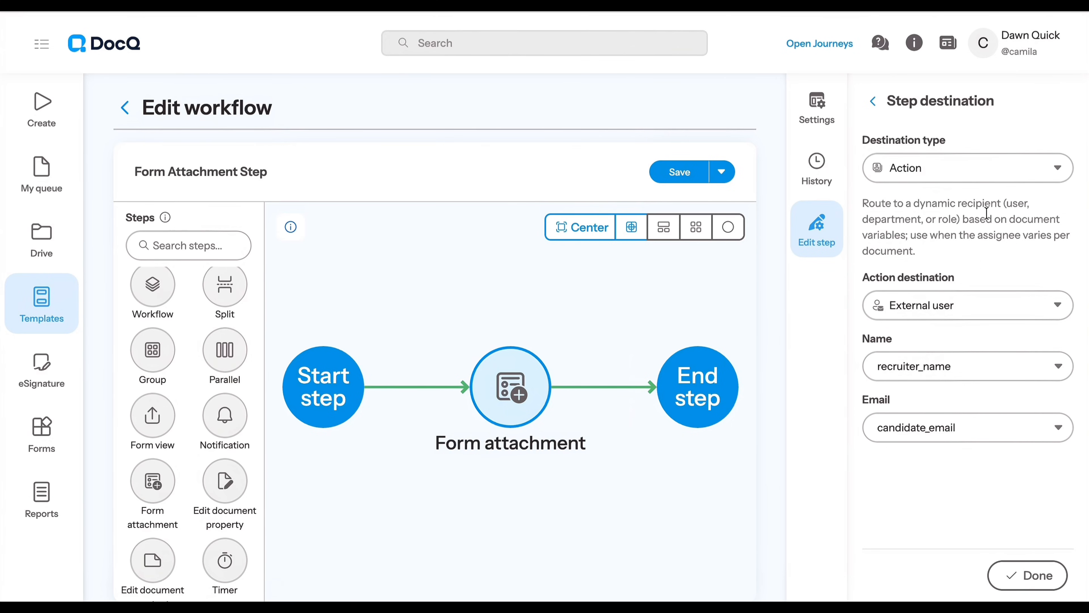
Open the Metadata page in the account settings and review the defined fields and their types.
{"action": "left_click", "coordinate": [991, 53]}
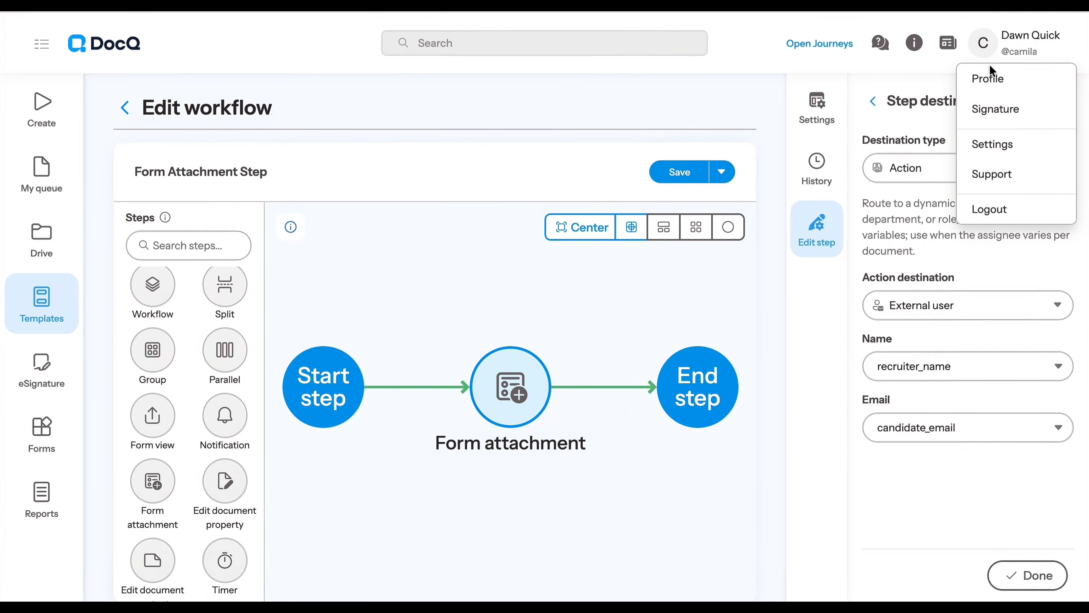
{"action": "left_click", "coordinate": [994, 145]}
{"action": "left_click", "coordinate": [42, 367]}
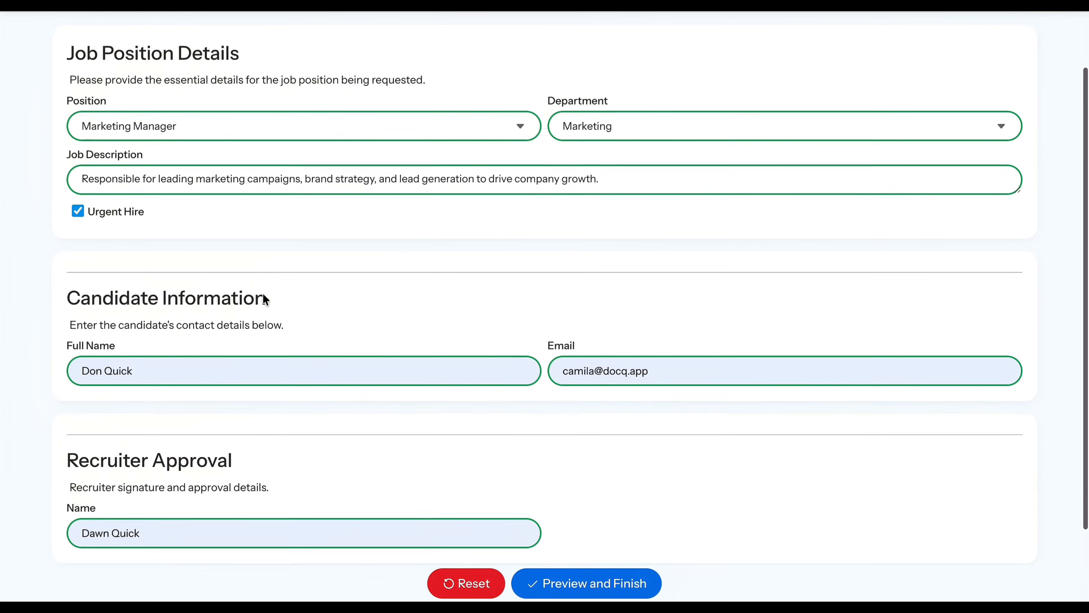
{"action": "scroll", "coordinate": [263, 299], "scroll_direction": "down", "scroll_amount": 2}
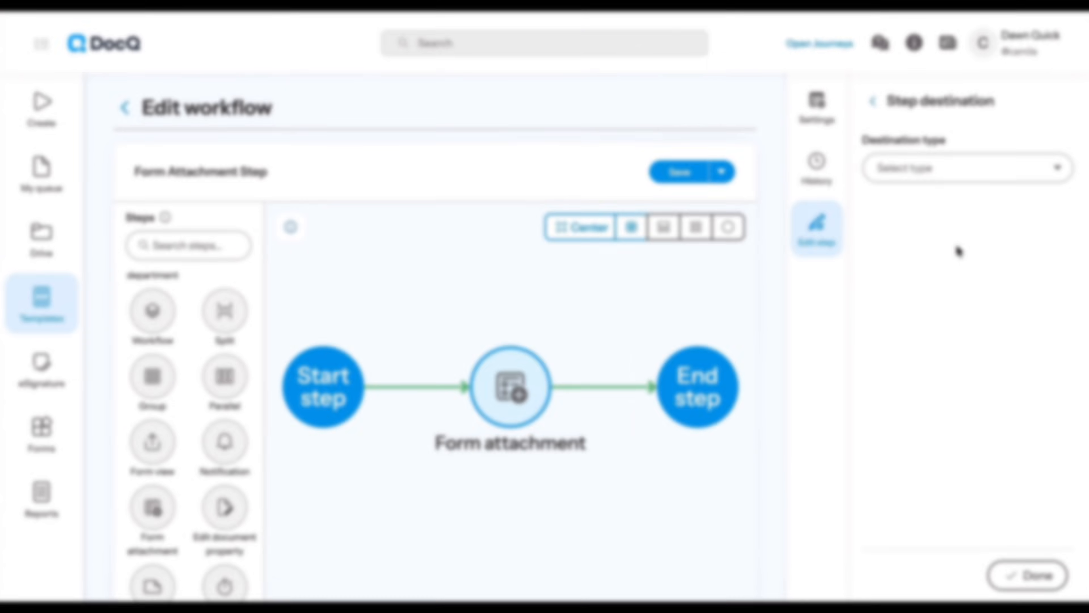
Set the step destination type to Person and the user type to External user.
{"action": "left_click", "coordinate": [905, 171]}
{"action": "left_click", "coordinate": [900, 210]}
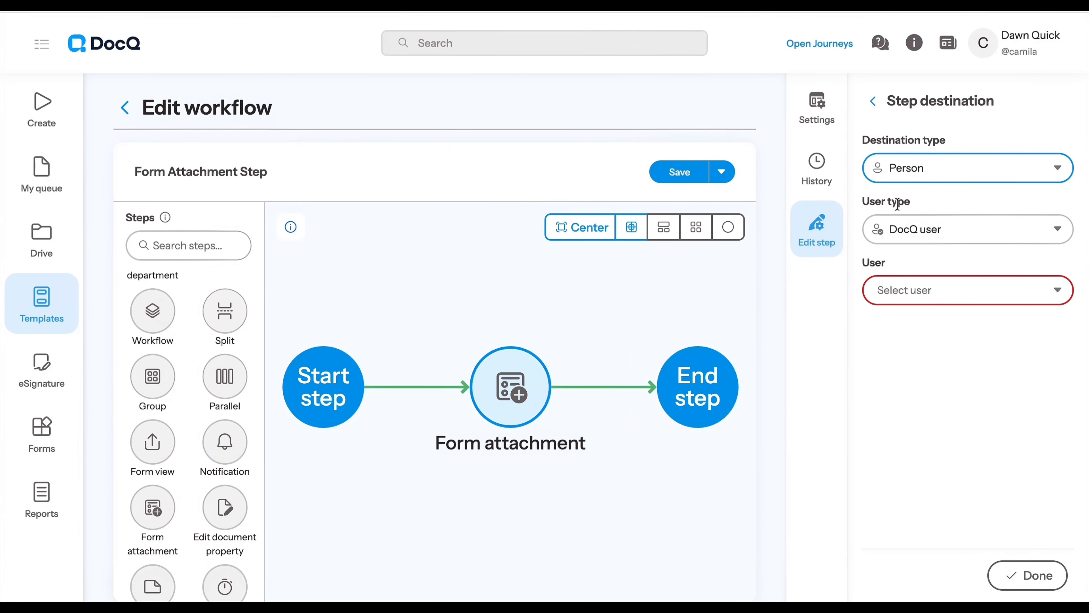
{"action": "left_click", "coordinate": [912, 230]}
{"action": "left_click", "coordinate": [909, 295]}
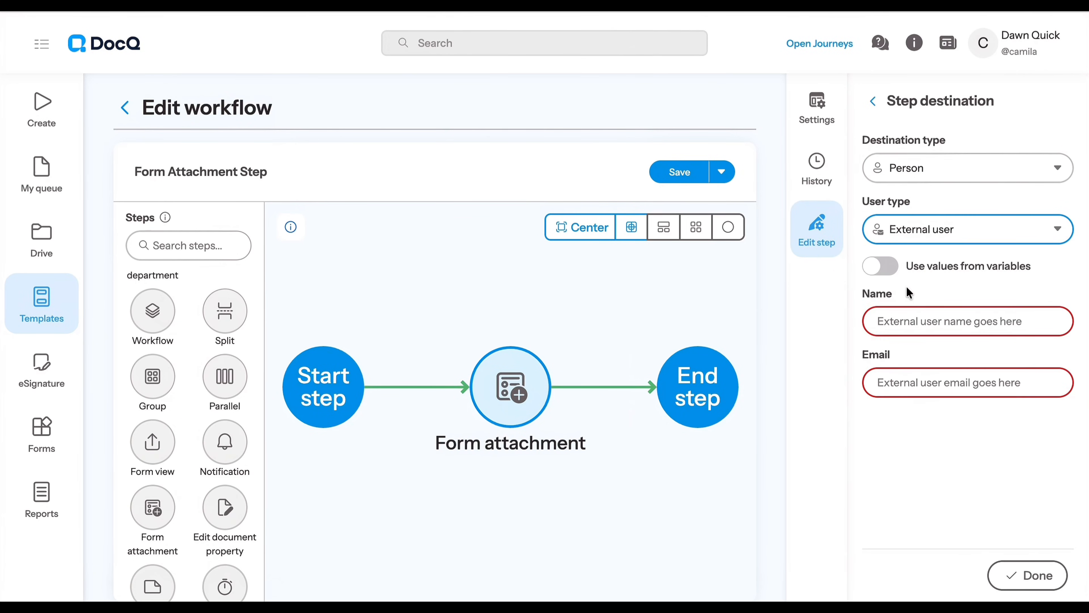
Use variable values for the external user, assigning recruiter_name as name and candidate_email as email, and finish the destination.
{"action": "left_click", "coordinate": [890, 274]}
{"action": "left_click", "coordinate": [913, 319]}
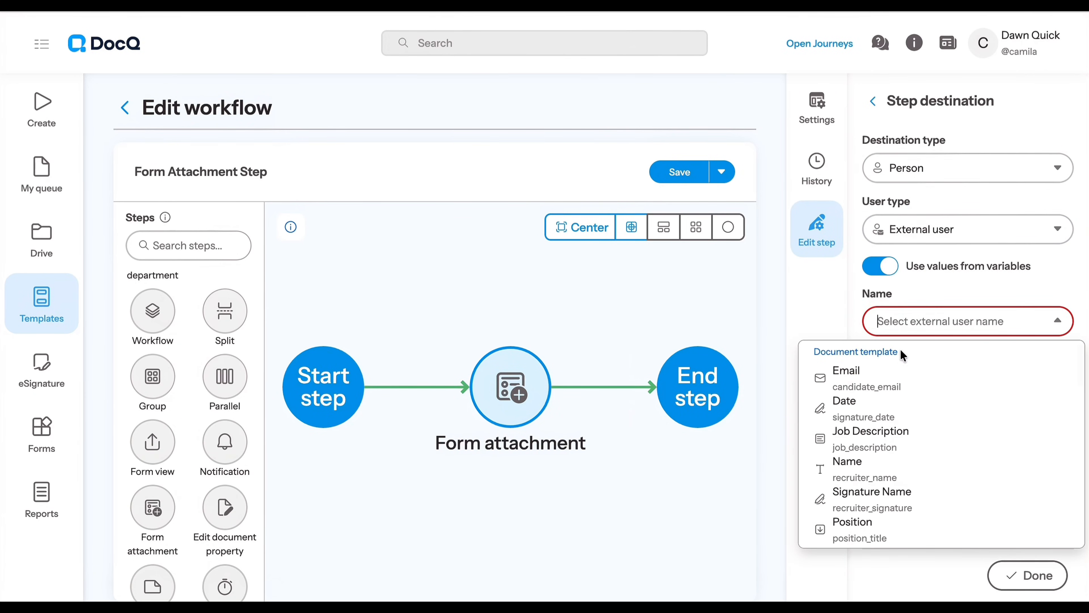
{"action": "left_click", "coordinate": [897, 464]}
{"action": "left_click", "coordinate": [940, 382]}
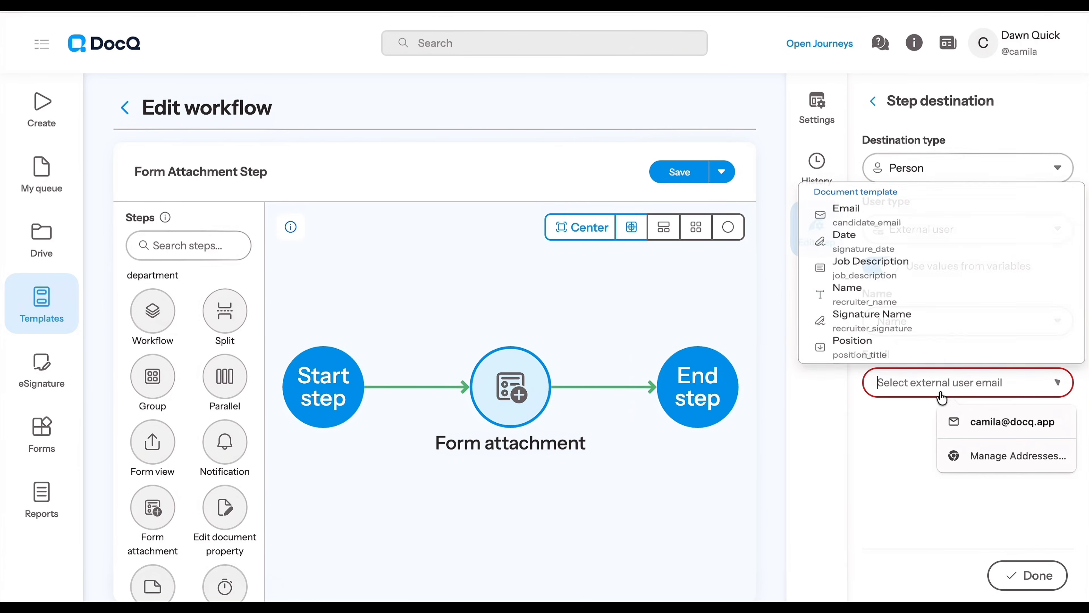
{"action": "left_click", "coordinate": [927, 191]}
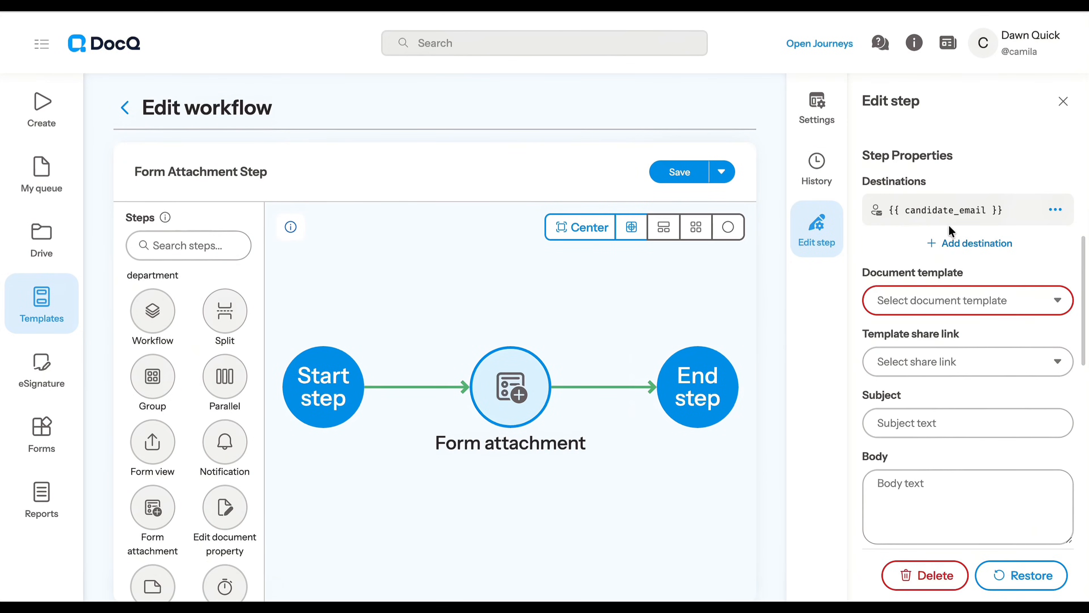
Set both the document template and the template share link of the form attachment step to Candidate Application.
{"action": "scroll", "coordinate": [892, 267], "scroll_direction": "down", "scroll_amount": 3}
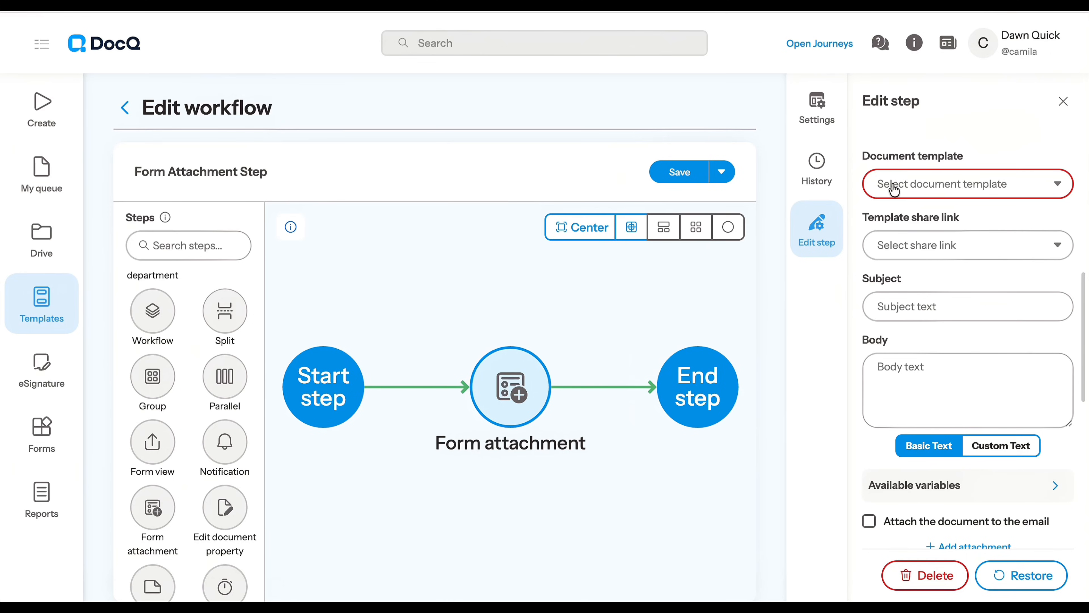
{"action": "left_click", "coordinate": [954, 189]}
{"action": "scroll", "coordinate": [932, 334], "scroll_direction": "down", "scroll_amount": 10}
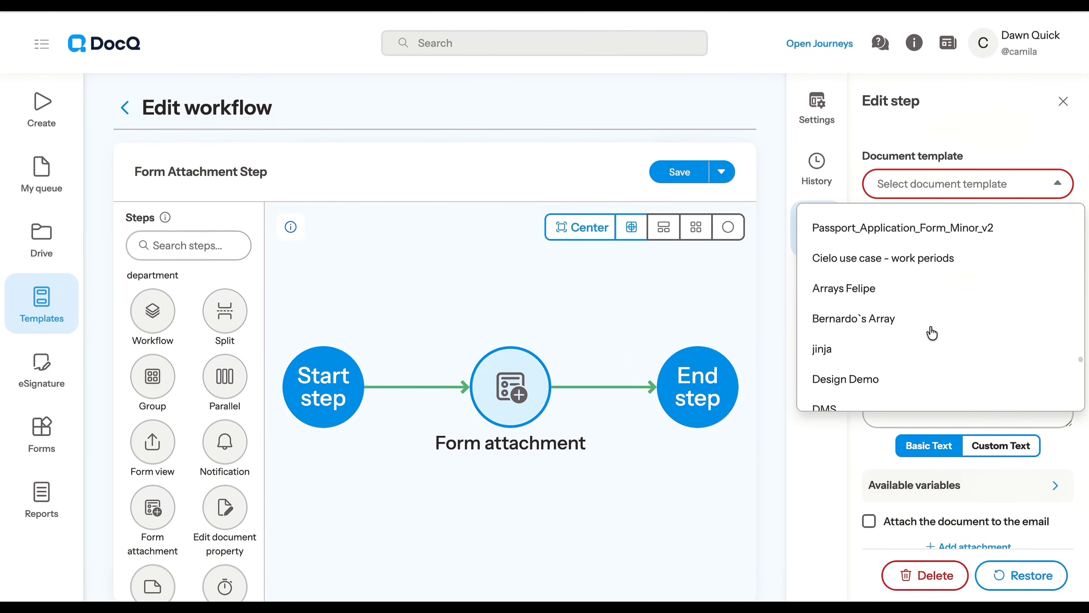
{"action": "left_click", "coordinate": [913, 395]}
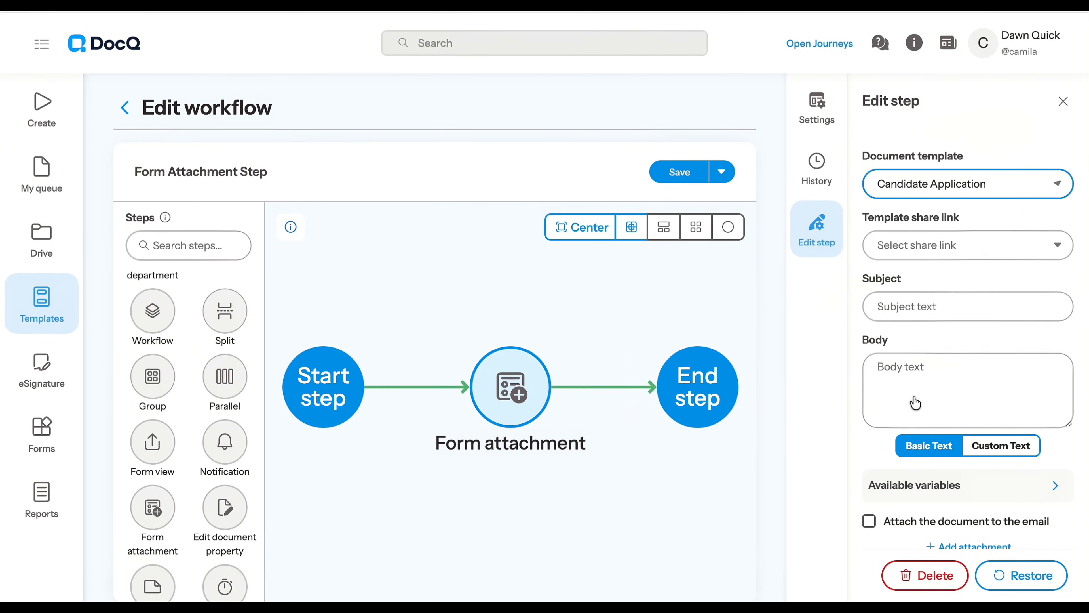
{"action": "left_click", "coordinate": [932, 259]}
{"action": "left_click", "coordinate": [920, 281]}
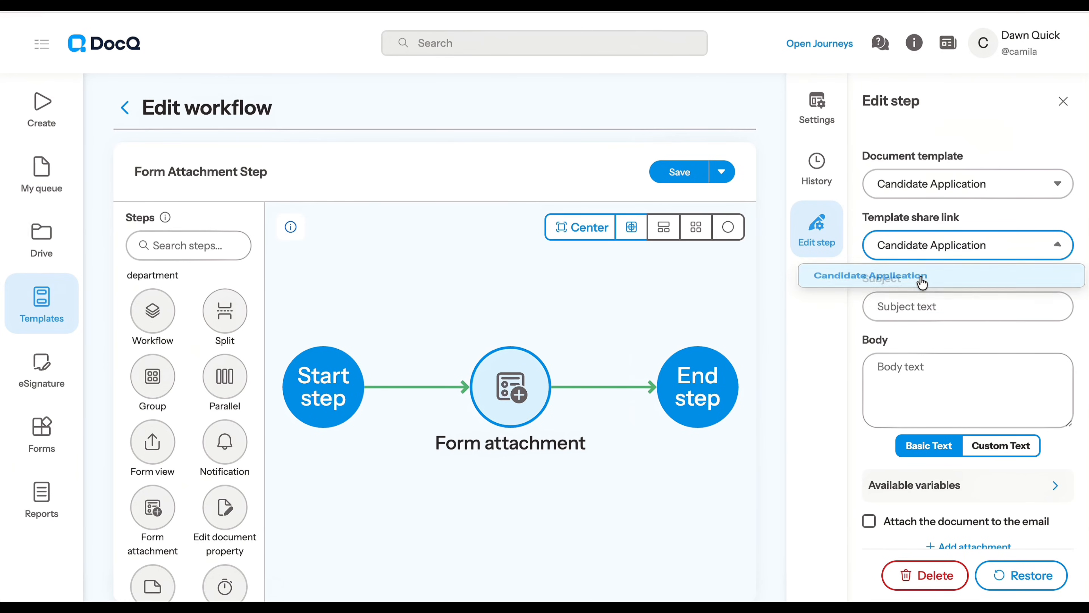
Check the document template linked in the workflow settings and look through its job request form.
{"action": "left_click", "coordinate": [818, 113]}
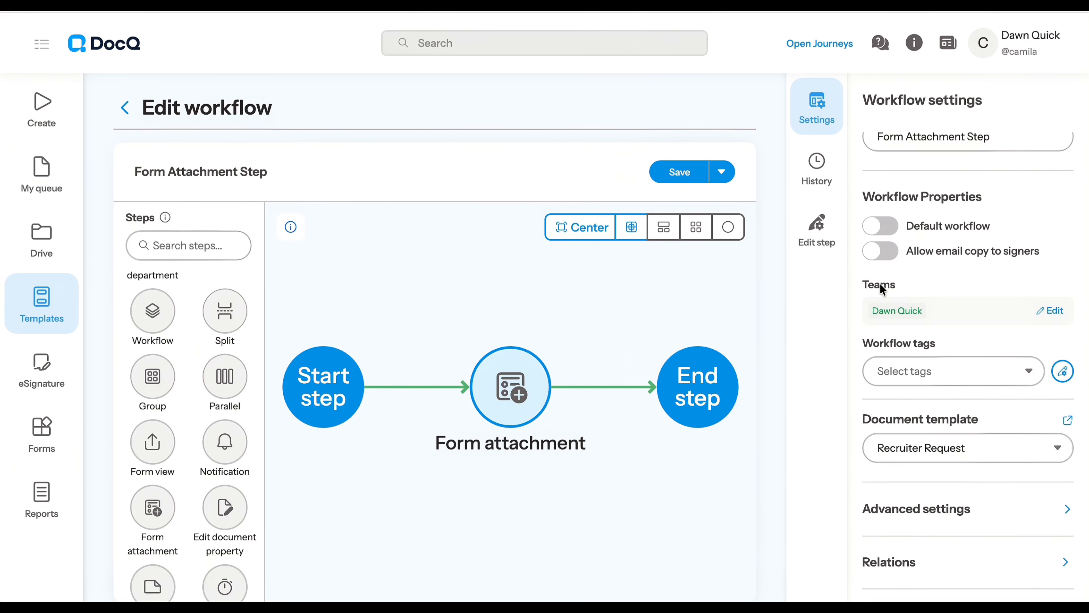
{"action": "left_click_drag", "start_coordinate": [859, 426], "coordinate": [975, 415]}
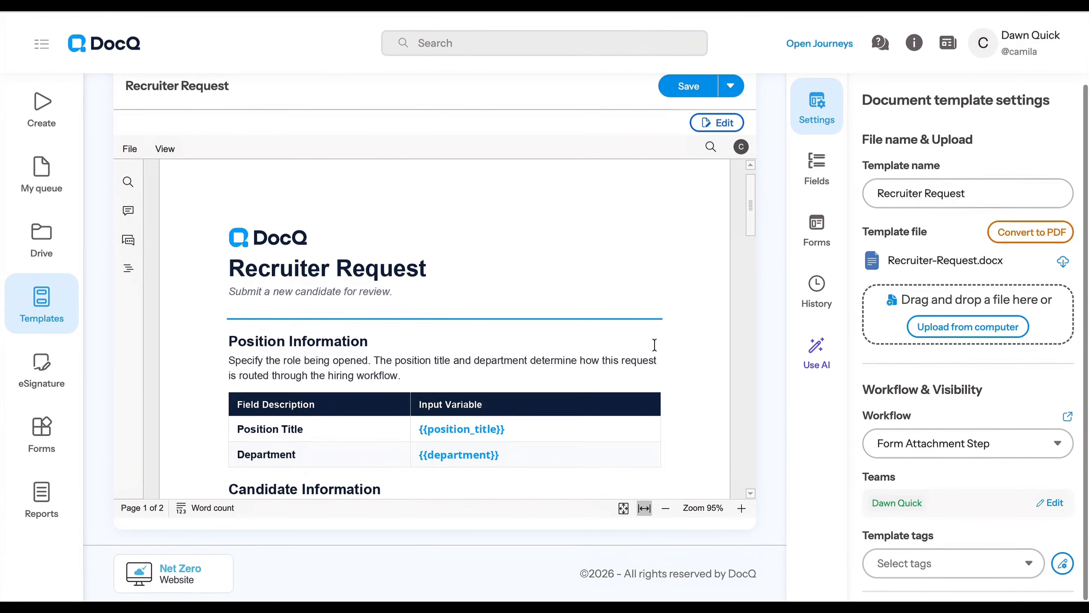
{"action": "scroll", "coordinate": [655, 345], "scroll_direction": "down", "scroll_amount": 4}
{"action": "scroll", "coordinate": [654, 345], "scroll_direction": "down", "scroll_amount": 6}
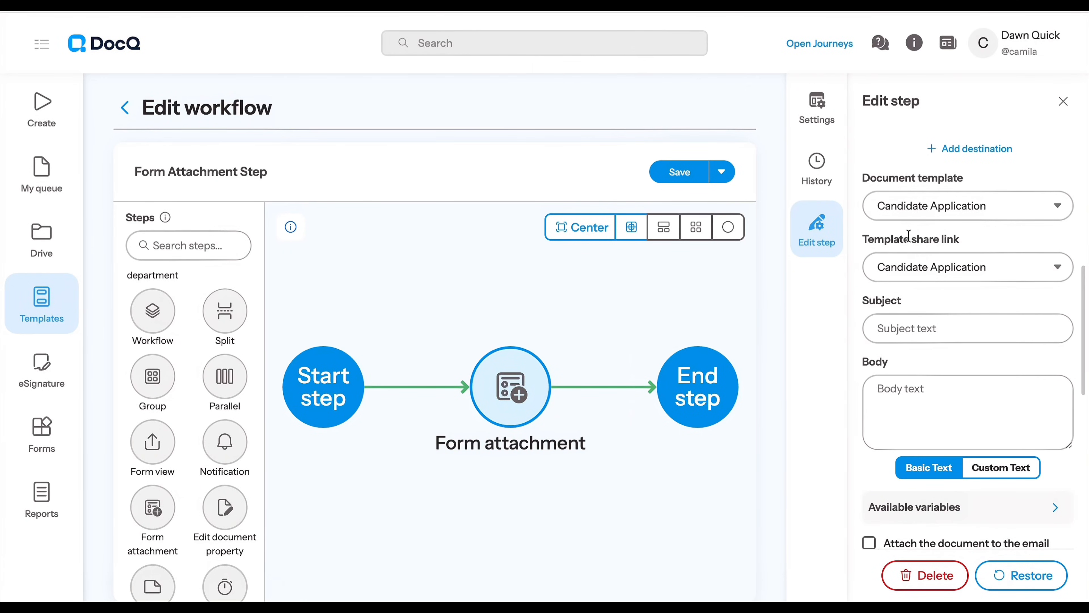
Reselect Candidate Application as the step's document template and view the available template share links.
{"action": "left_click", "coordinate": [900, 214]}
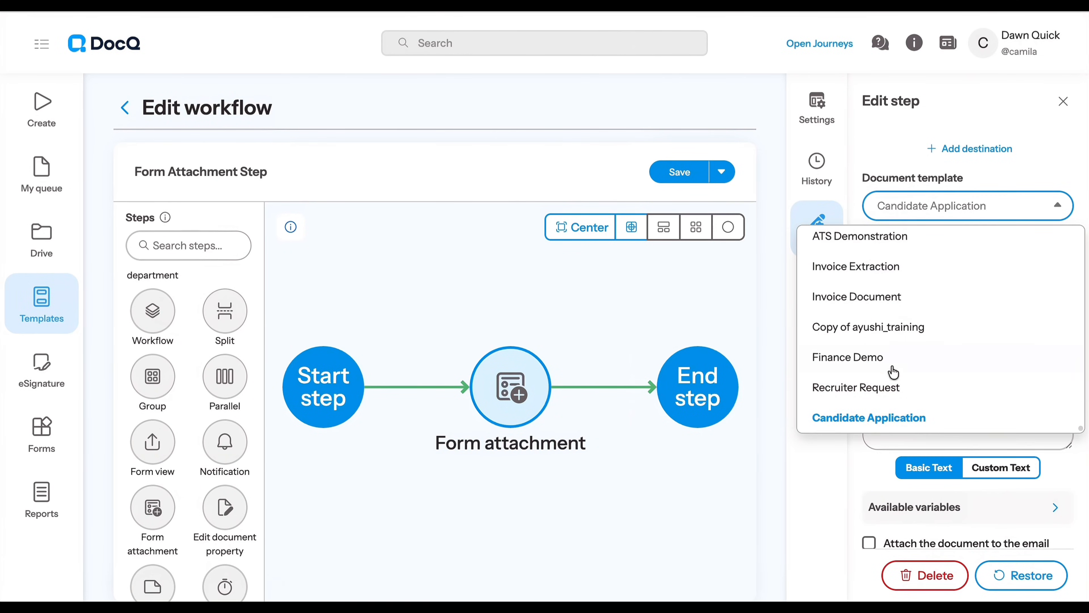
{"action": "left_click", "coordinate": [893, 420]}
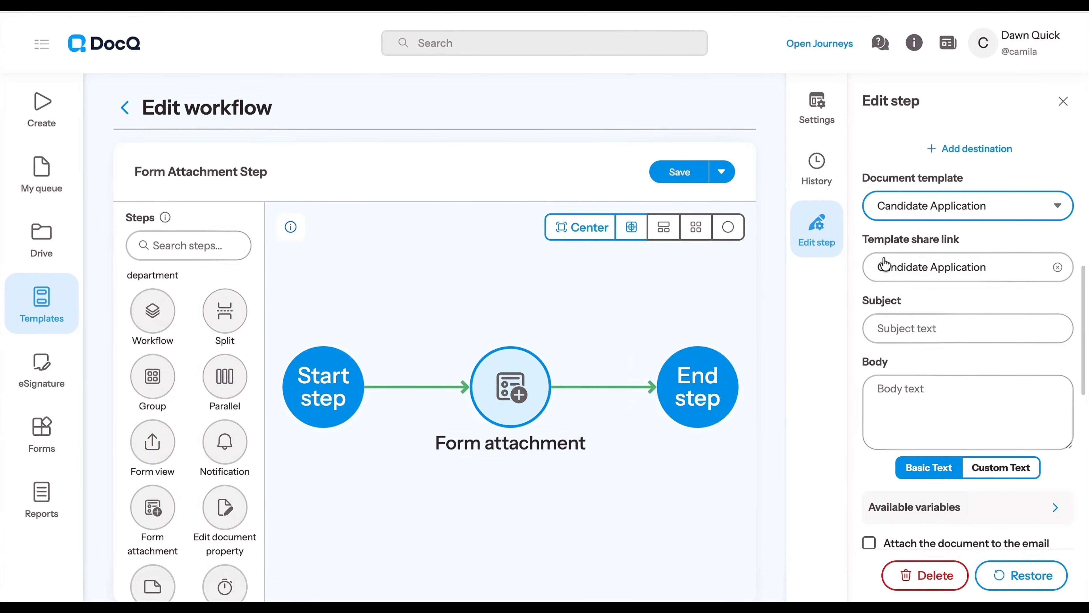
{"action": "left_click", "coordinate": [884, 267]}
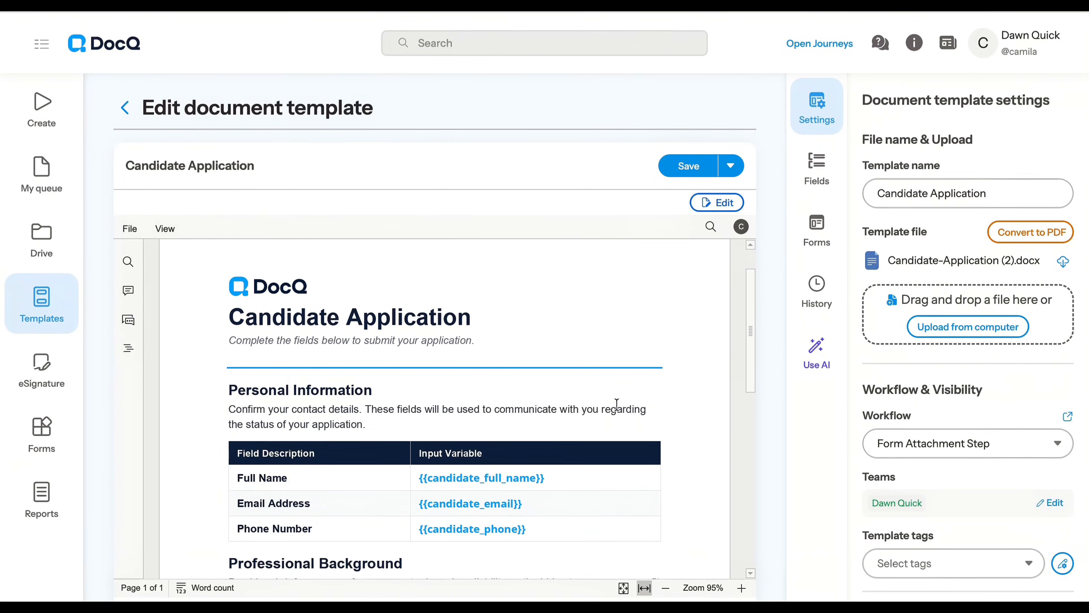
Look through the Candidate Application document template and the sections of its application form.
{"action": "scroll", "coordinate": [617, 404], "scroll_direction": "down", "scroll_amount": 5}
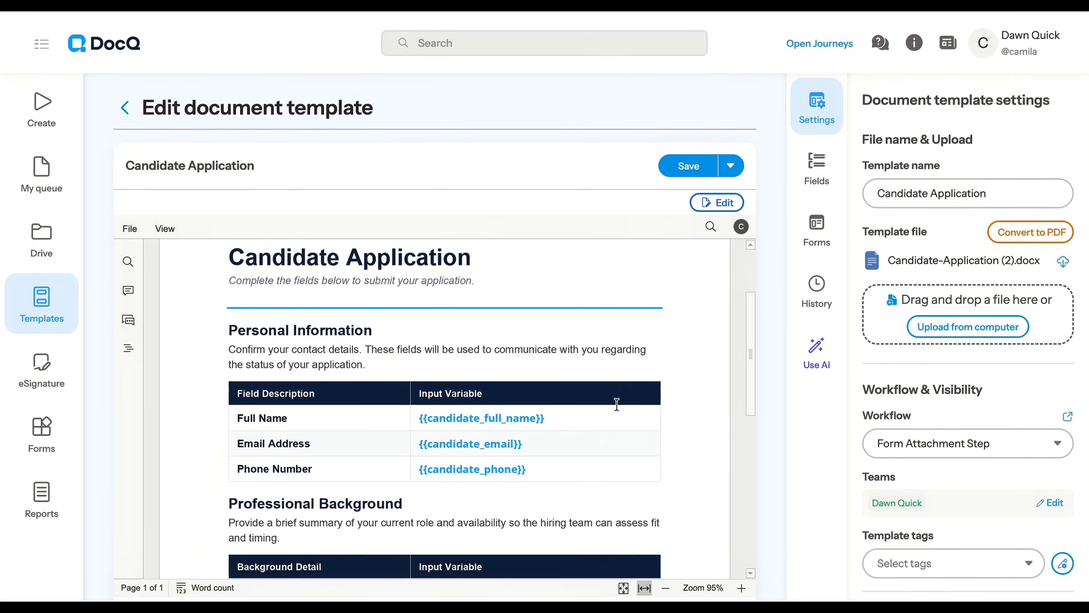
{"action": "scroll", "coordinate": [617, 406], "scroll_direction": "down", "scroll_amount": 3}
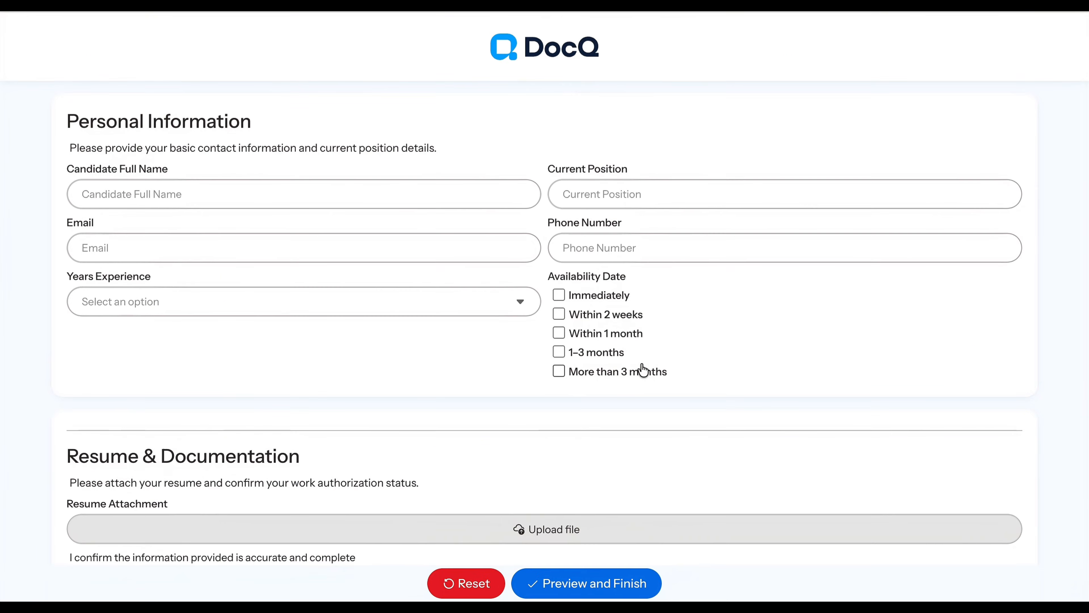
{"action": "scroll", "coordinate": [642, 370], "scroll_direction": "down", "scroll_amount": 4}
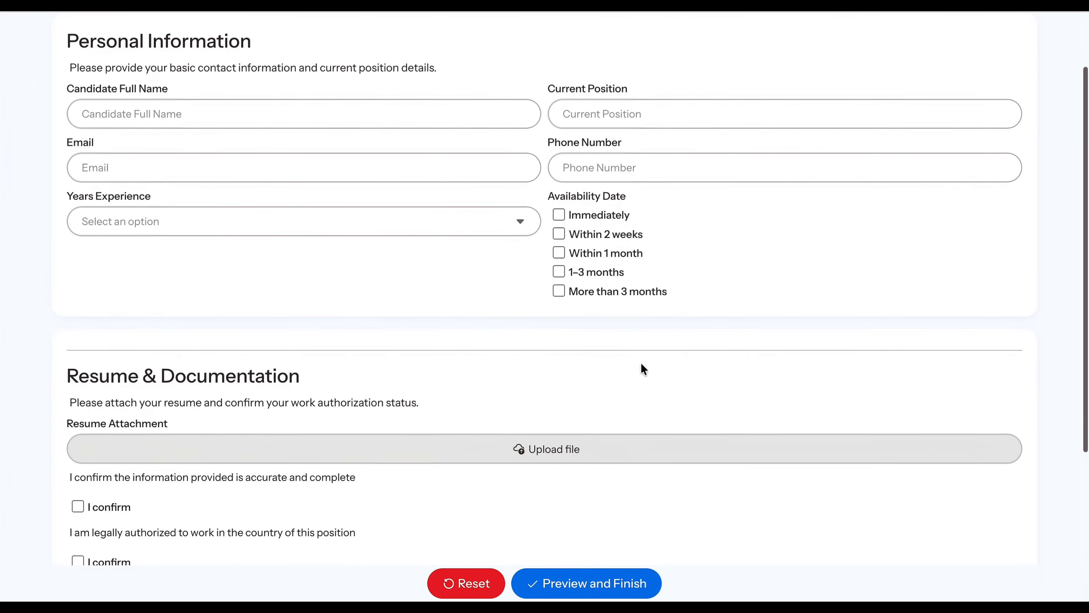
{"action": "scroll", "coordinate": [642, 369], "scroll_direction": "down", "scroll_amount": 3}
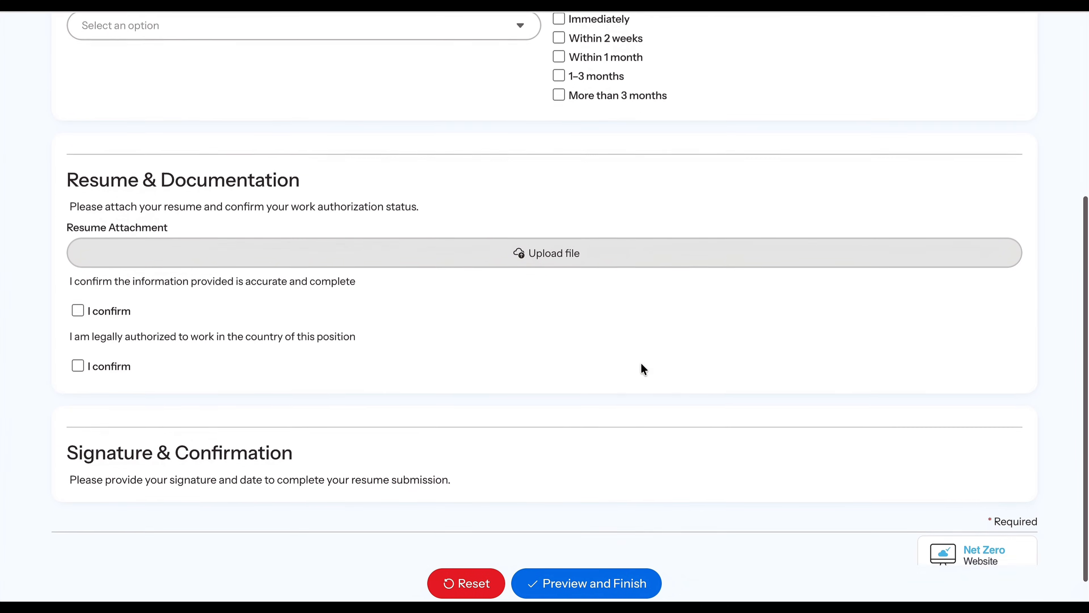
{"action": "scroll", "coordinate": [642, 369], "scroll_direction": "up", "scroll_amount": 6}
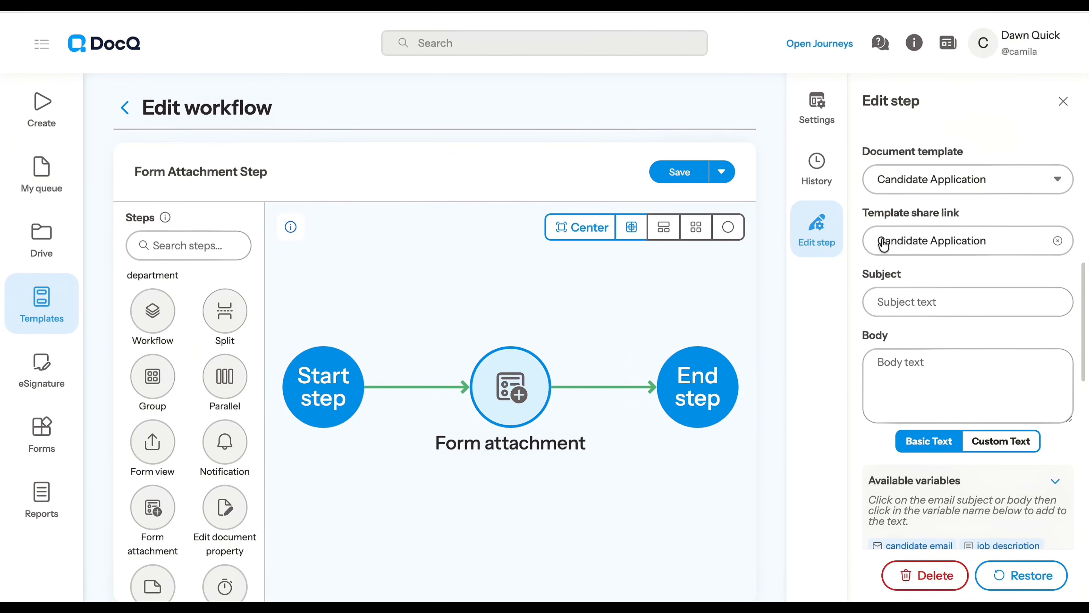
Set the email subject to "Next step for your {{position_title}} application" and insert the candidate_email and job_description variables into the body.
{"action": "scroll", "coordinate": [891, 269], "scroll_direction": "down", "scroll_amount": 2}
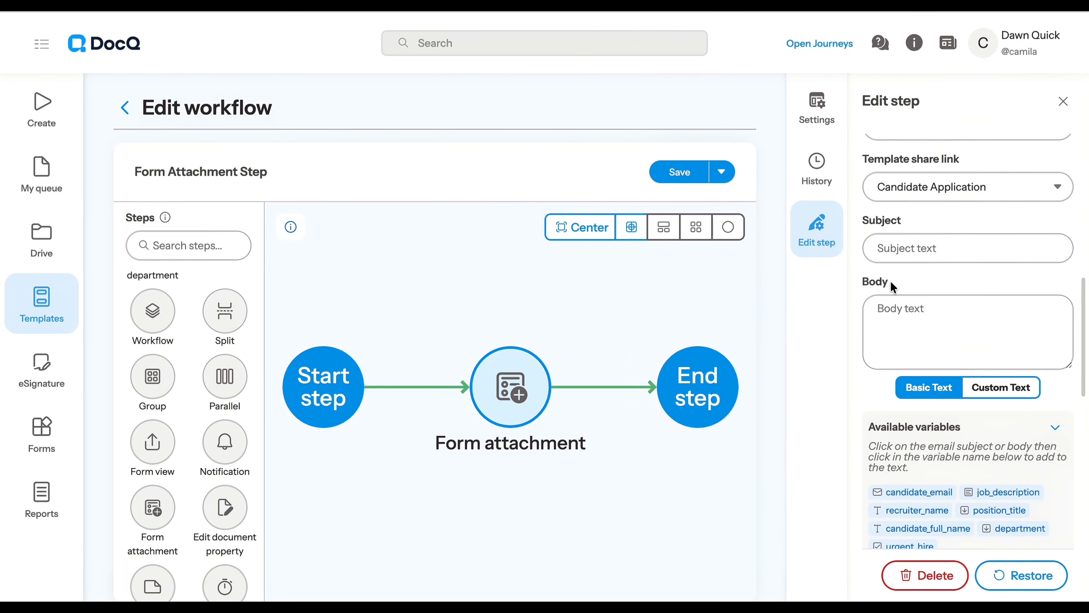
{"action": "left_click", "coordinate": [898, 249]}
{"action": "key", "text": "super+v"}
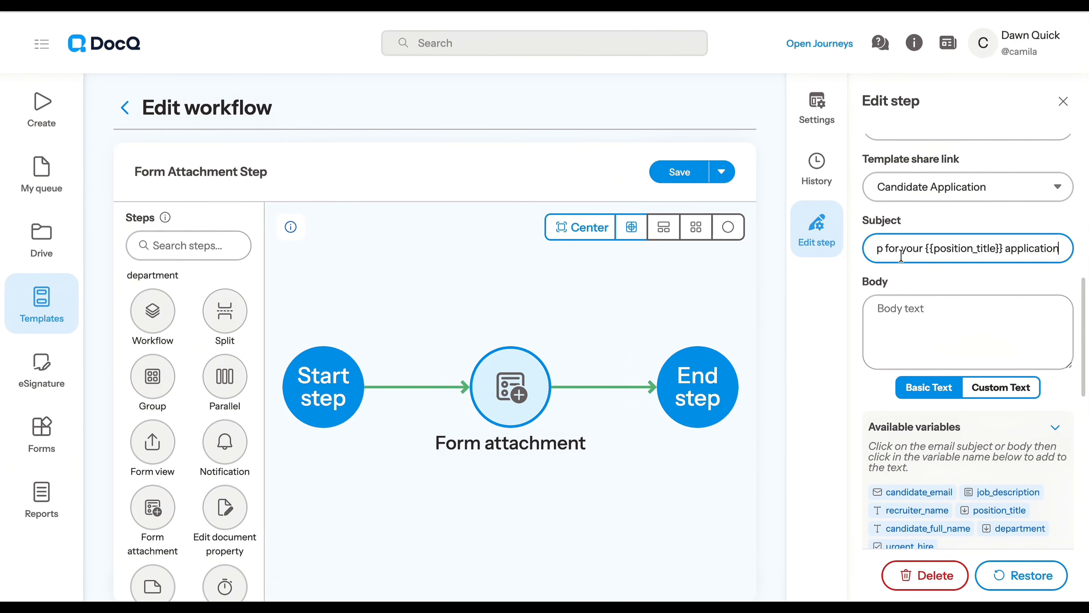
{"action": "left_click", "coordinate": [956, 309]}
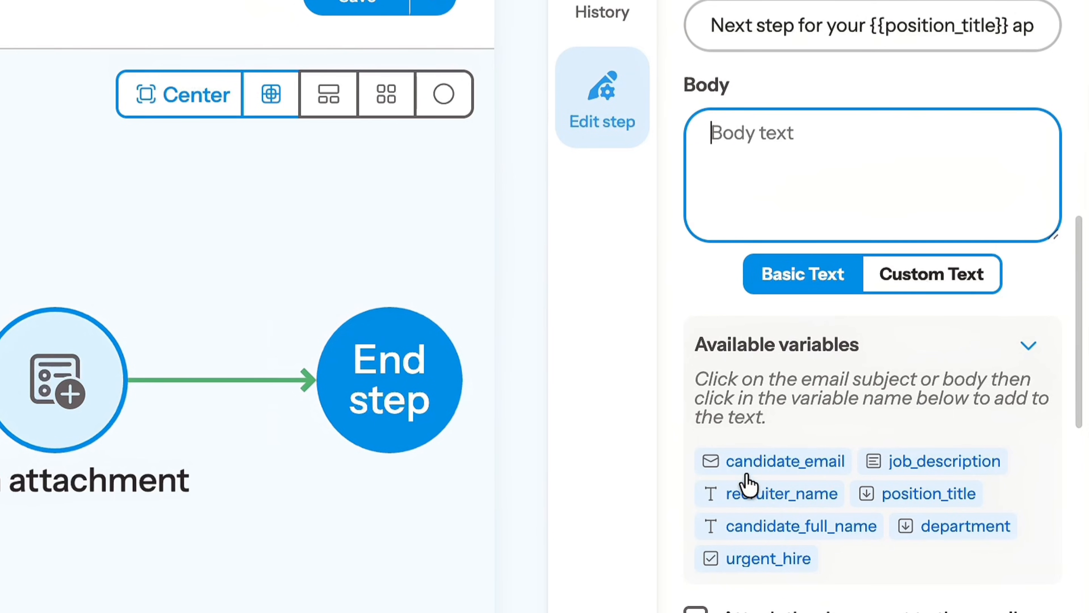
{"action": "left_click", "coordinate": [794, 472]}
{"action": "left_click", "coordinate": [924, 463]}
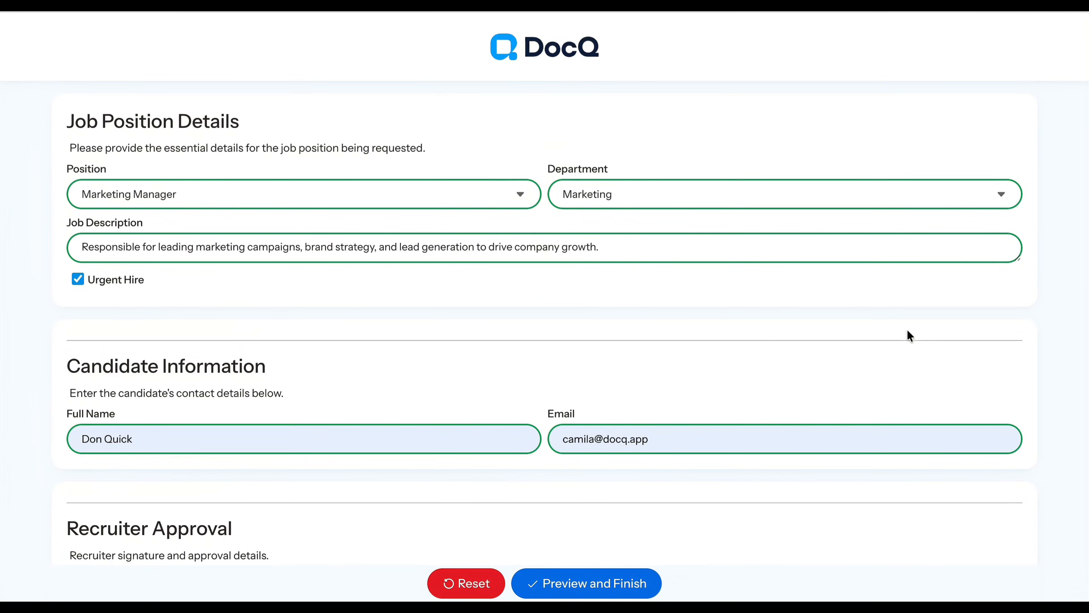
Look over the filled job request form and preview the resulting Recruiter Request document.
{"action": "scroll", "coordinate": [907, 331], "scroll_direction": "down", "scroll_amount": 3}
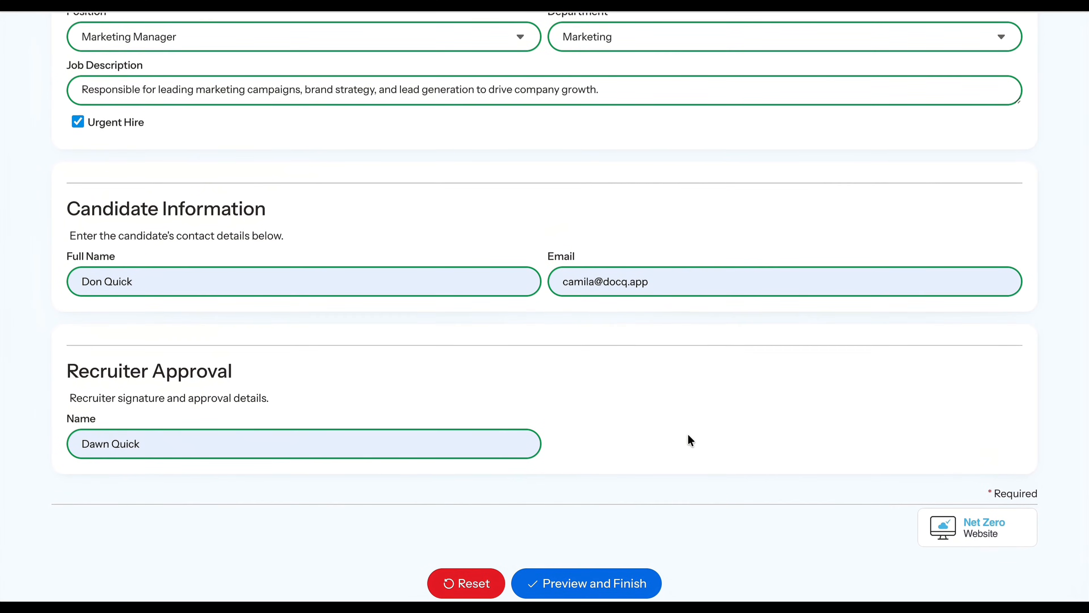
{"action": "left_click", "coordinate": [649, 580]}
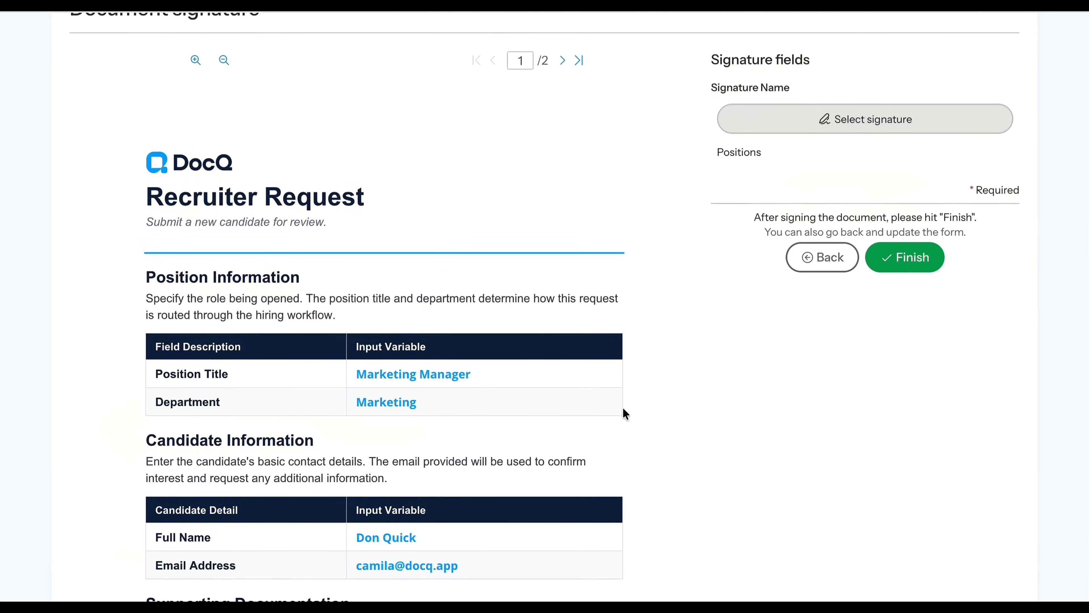
{"action": "scroll", "coordinate": [624, 412], "scroll_direction": "down", "scroll_amount": 9}
{"action": "scroll", "coordinate": [624, 413], "scroll_direction": "up", "scroll_amount": 10}
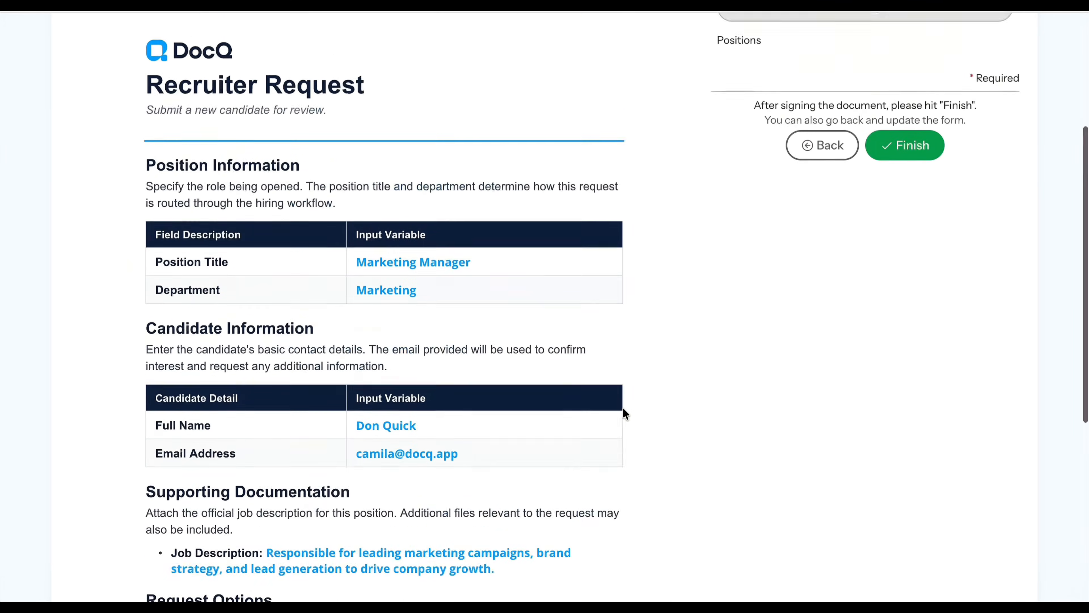
Sign the Recruiter Request with a pre-defined signature using the recruiter's full name and initials, and finish the submission.
{"action": "left_click", "coordinate": [847, 205]}
{"action": "left_click", "coordinate": [676, 197]}
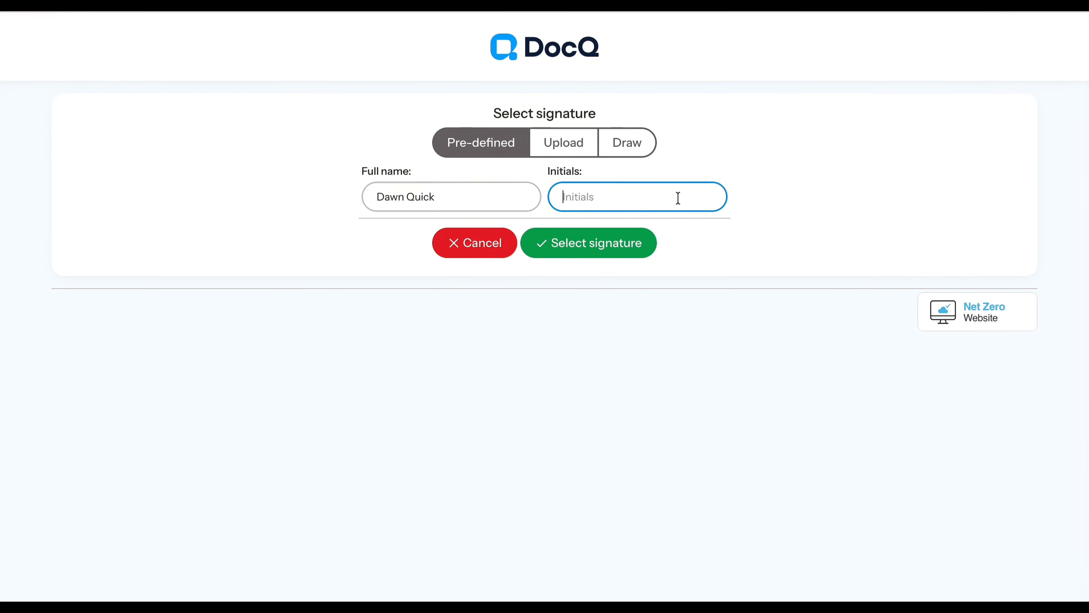
{"action": "type", "text": "DQ"}
{"action": "left_click", "coordinate": [601, 243]}
{"action": "left_click", "coordinate": [924, 368]}
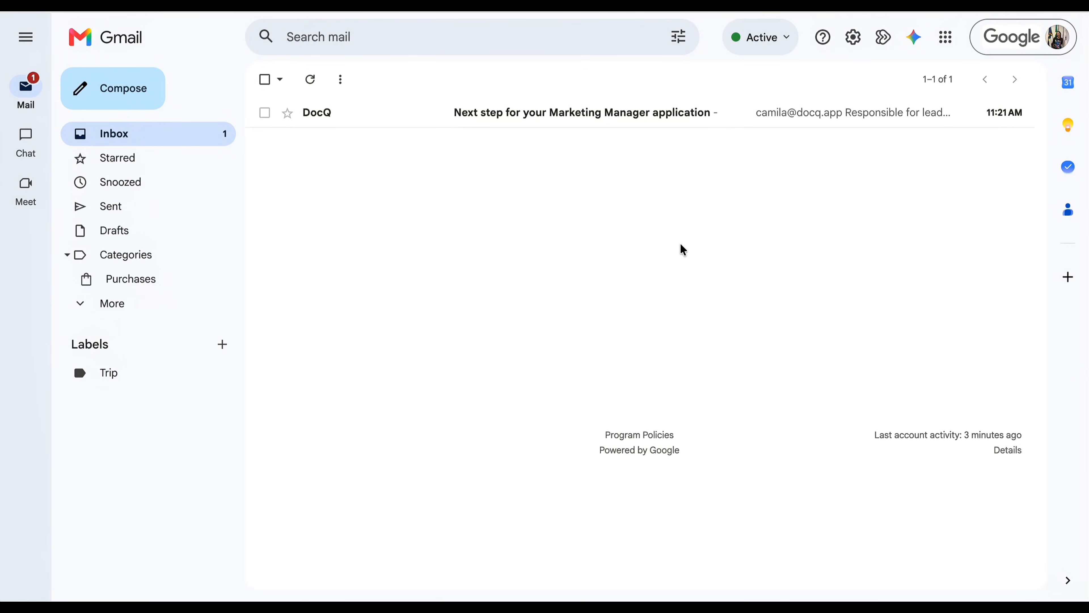
Switch to Gmail, read the email about the Marketing Manager application and open its linked form.
{"action": "left_click", "coordinate": [674, 122]}
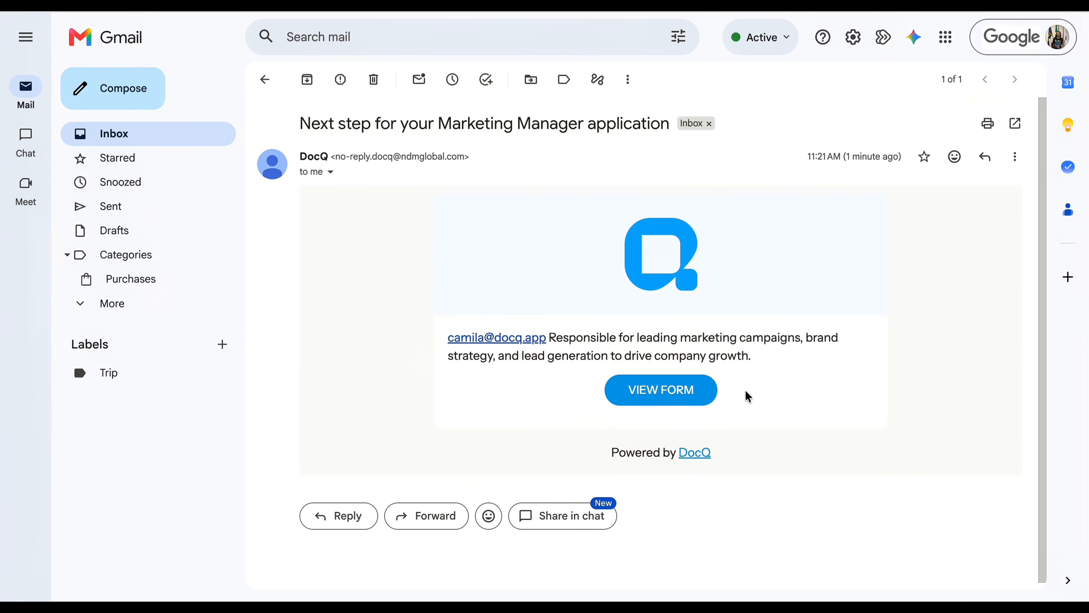
{"action": "left_click", "coordinate": [647, 392]}
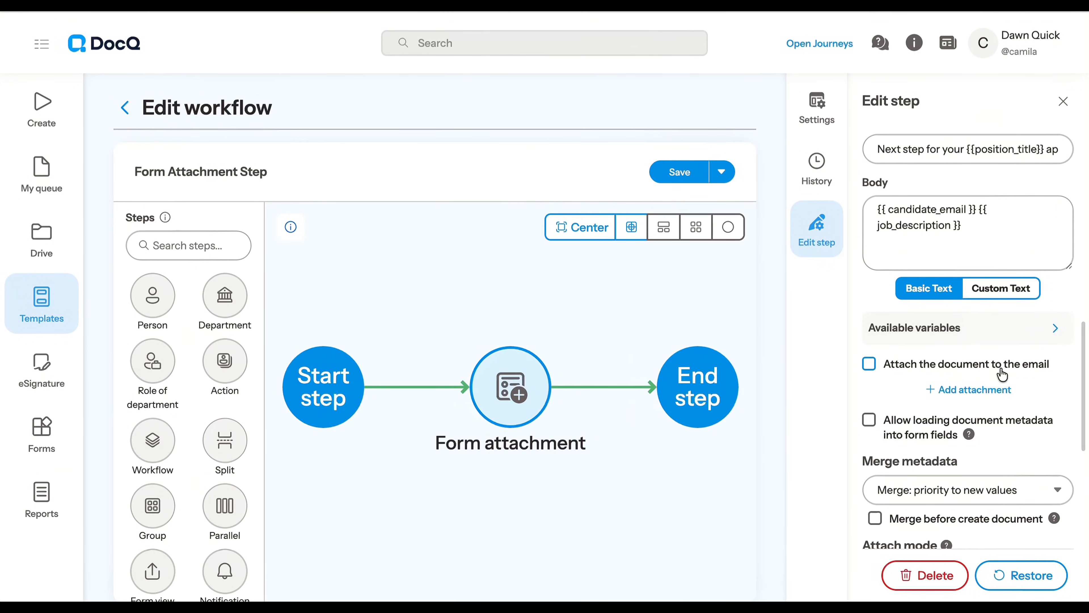
Enable attaching the document to the step's email and check the form-created PDF attached to the received message.
{"action": "left_click", "coordinate": [870, 364]}
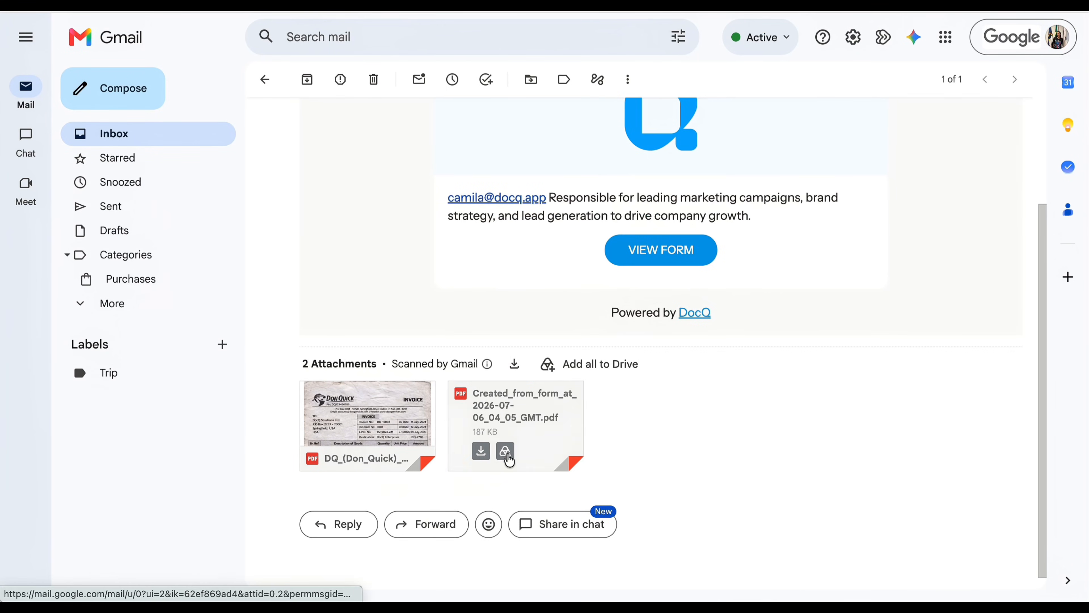
{"action": "left_click", "coordinate": [514, 433]}
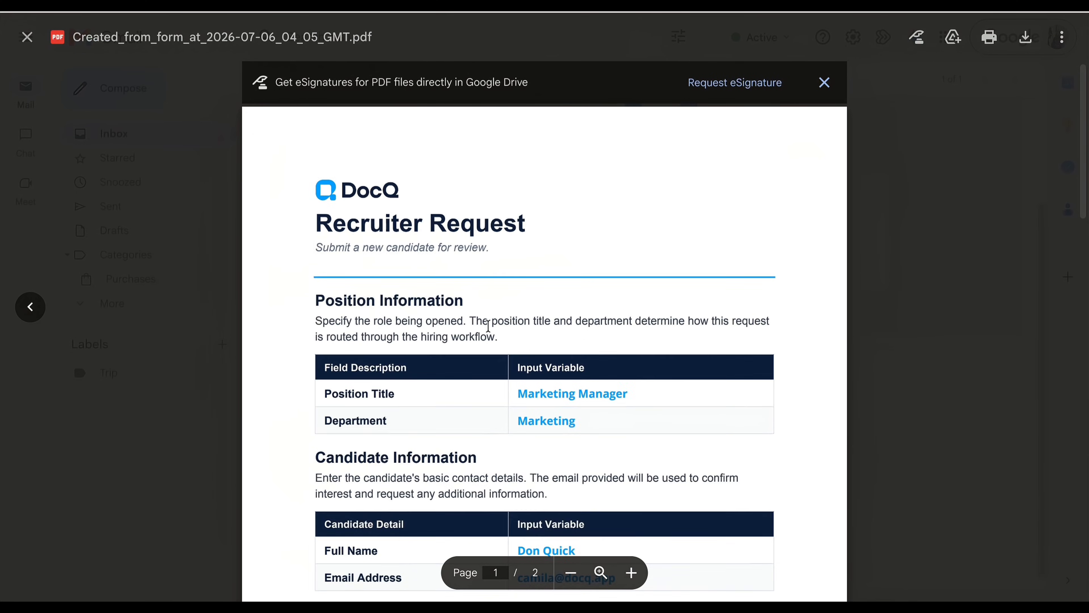
{"action": "scroll", "coordinate": [488, 326], "scroll_direction": "down", "scroll_amount": 5}
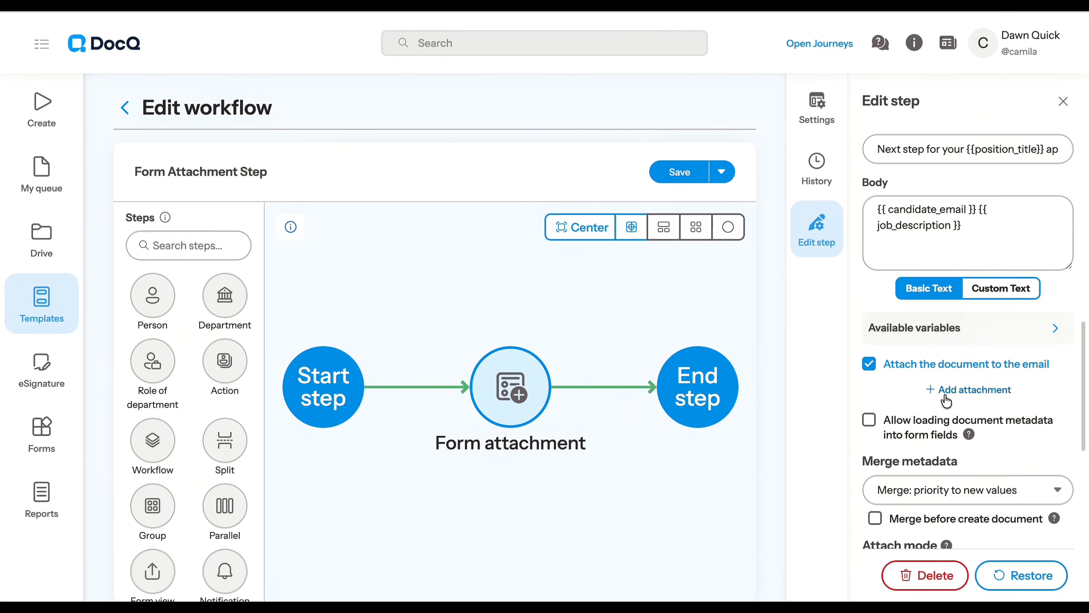
Add a file from metadata as an email attachment, choosing the Resume Attachment field, and check its file upload in the candidate form.
{"action": "left_click", "coordinate": [945, 397]}
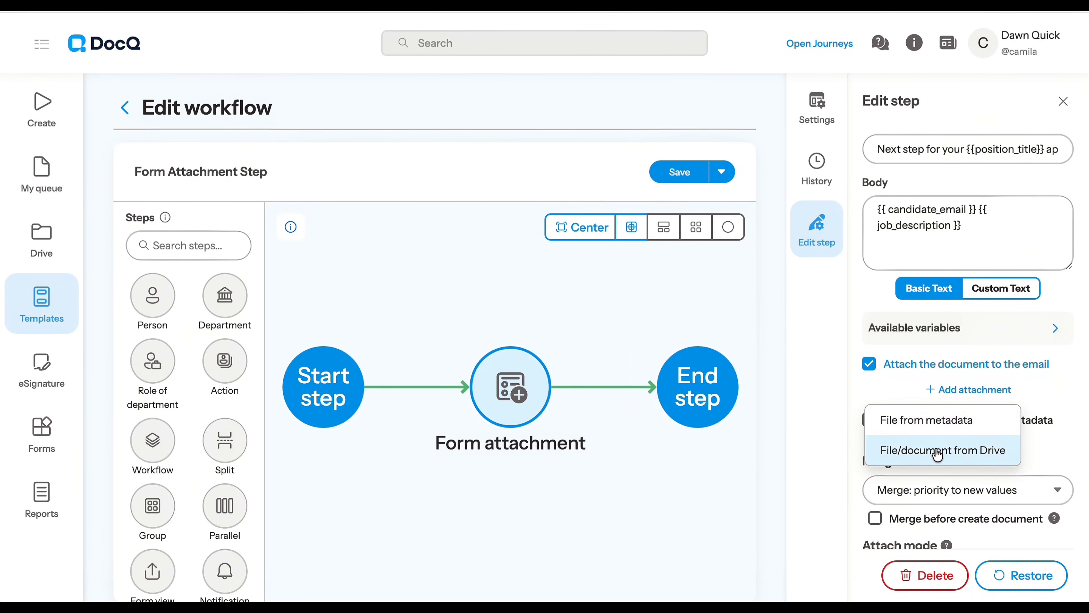
{"action": "left_click", "coordinate": [954, 428]}
{"action": "left_click", "coordinate": [956, 417]}
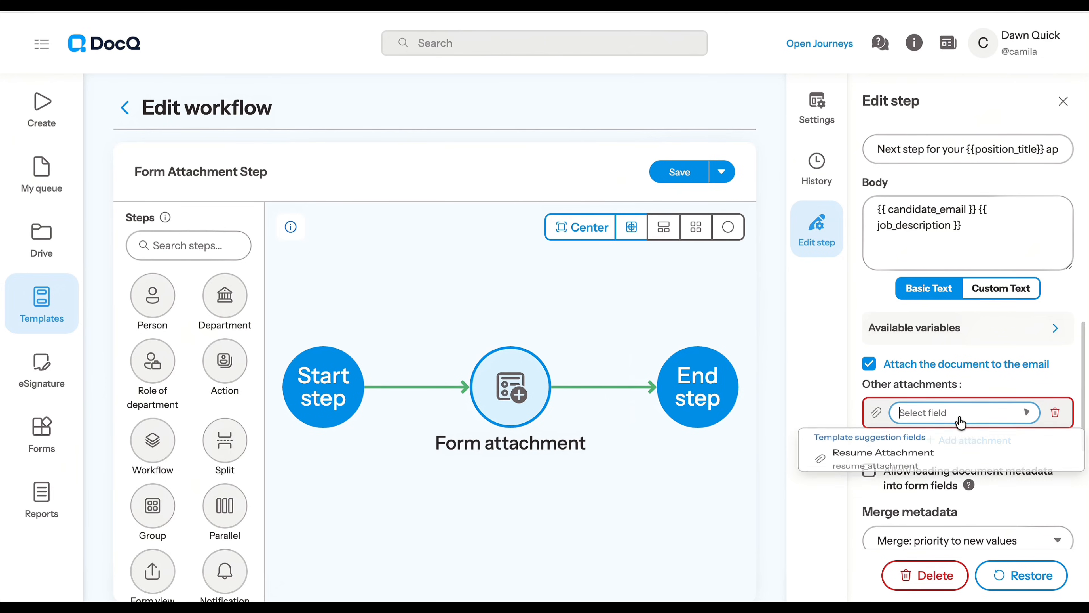
{"action": "left_click", "coordinate": [923, 462]}
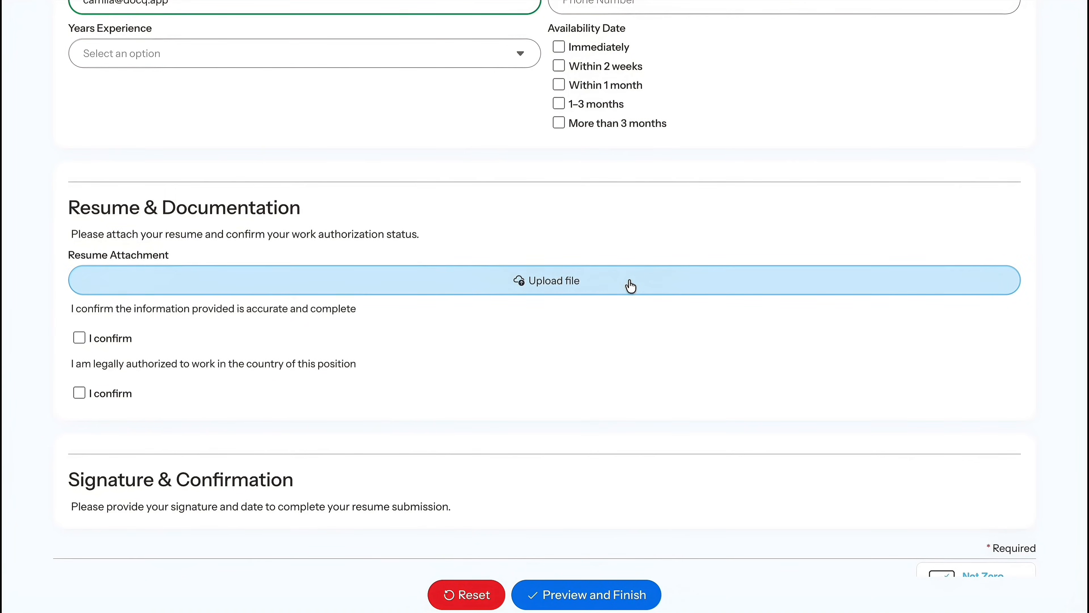
{"action": "left_click", "coordinate": [630, 285]}
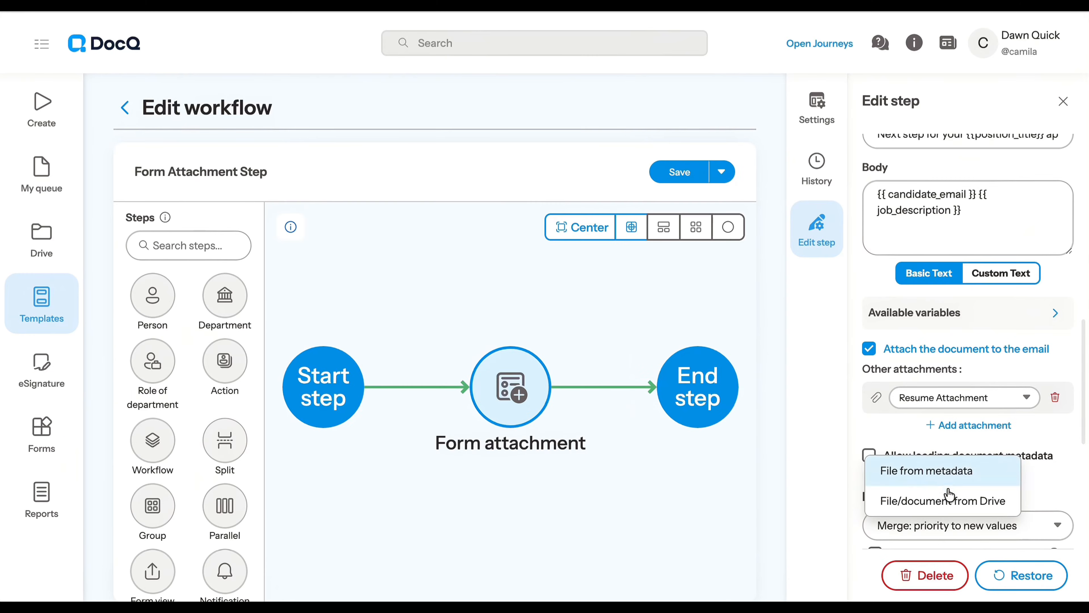
Add a file from Drive as another email attachment, searching for "sample" and selecting the demo sample PDF.
{"action": "left_click", "coordinate": [949, 498]}
{"action": "left_click", "coordinate": [962, 432]}
{"action": "left_click", "coordinate": [745, 139]}
{"action": "type", "text": "sample"}
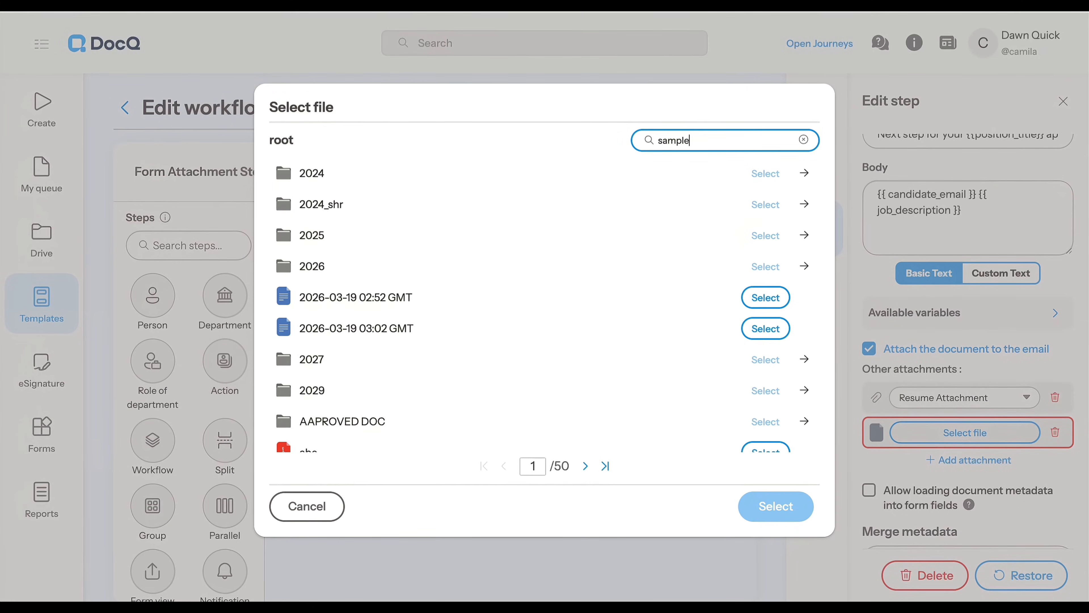
{"action": "left_click", "coordinate": [766, 174]}
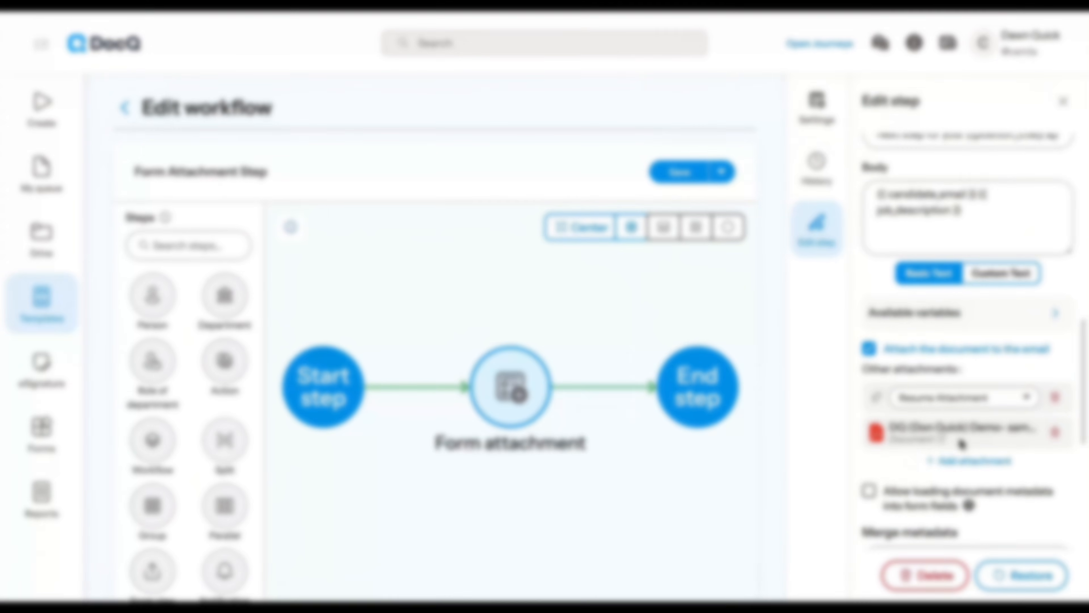
Allow loading document metadata into form fields and open the candidate form from the received email.
{"action": "scroll", "coordinate": [961, 444], "scroll_direction": "down", "scroll_amount": 5}
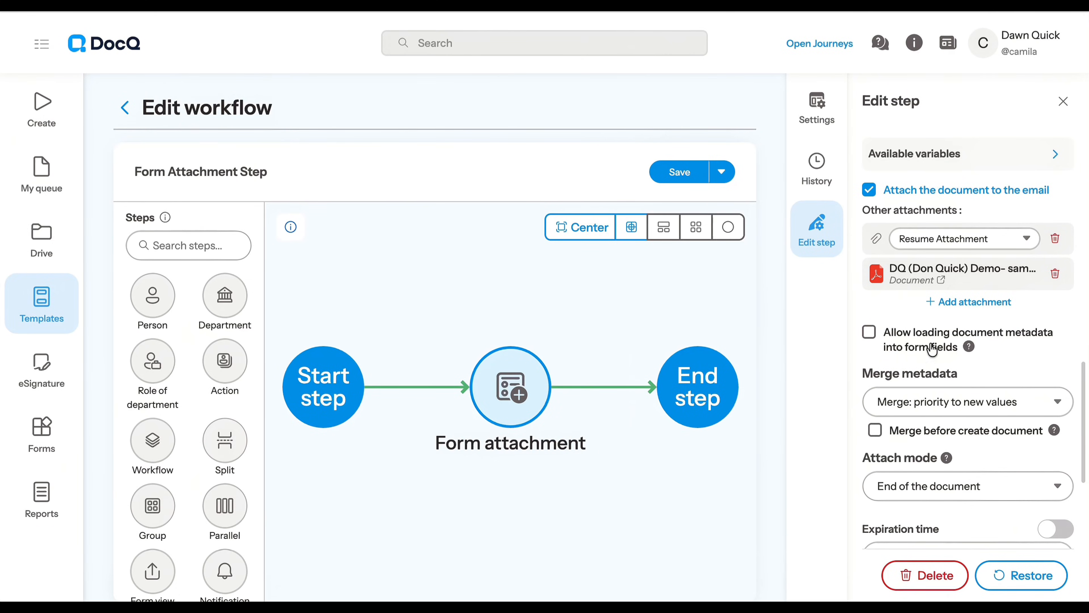
{"action": "left_click", "coordinate": [870, 334]}
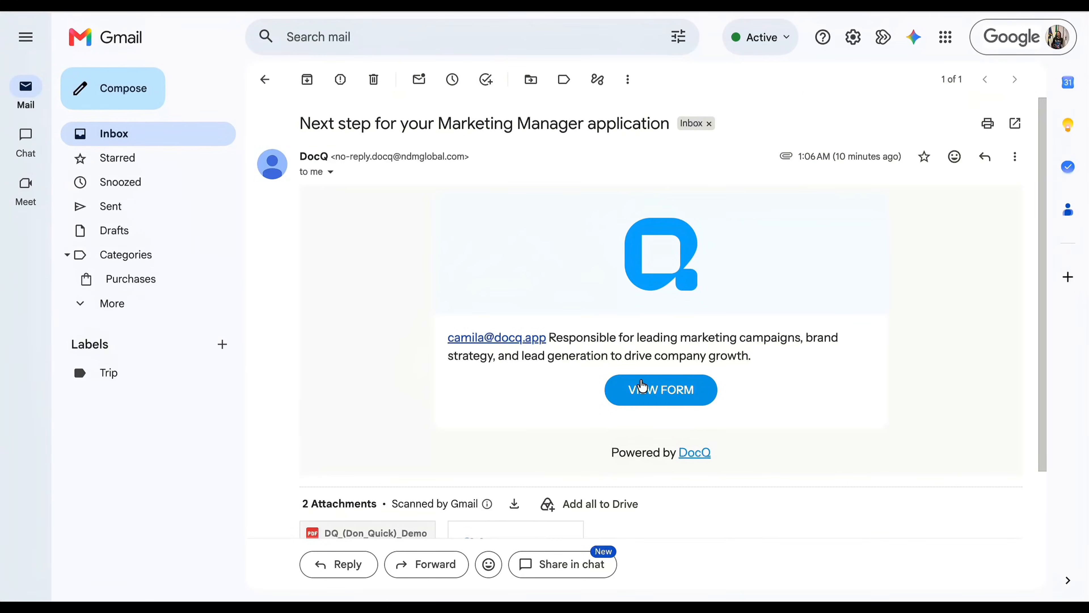
{"action": "left_click", "coordinate": [646, 389]}
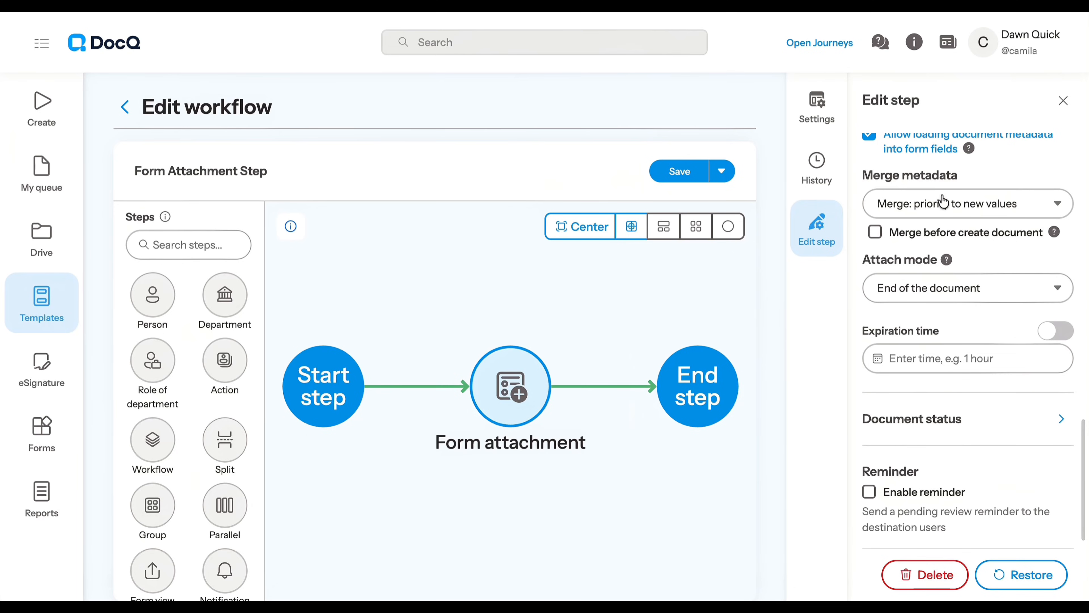
Enable merging before document creation and try each Merge metadata option, ending on Merge: priority to original values.
{"action": "left_click", "coordinate": [875, 233]}
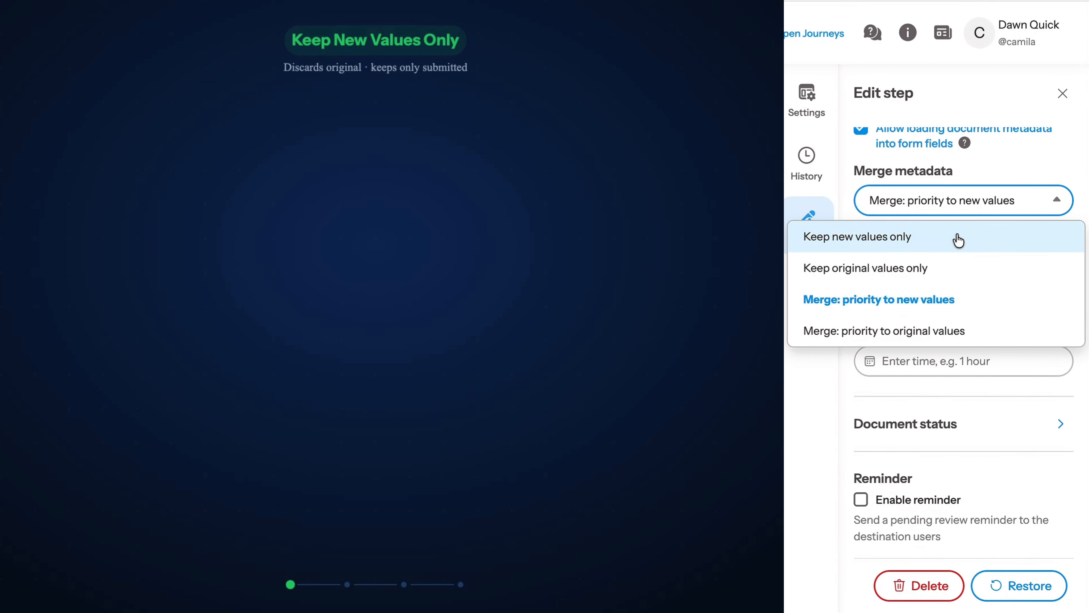
{"action": "left_click", "coordinate": [958, 240]}
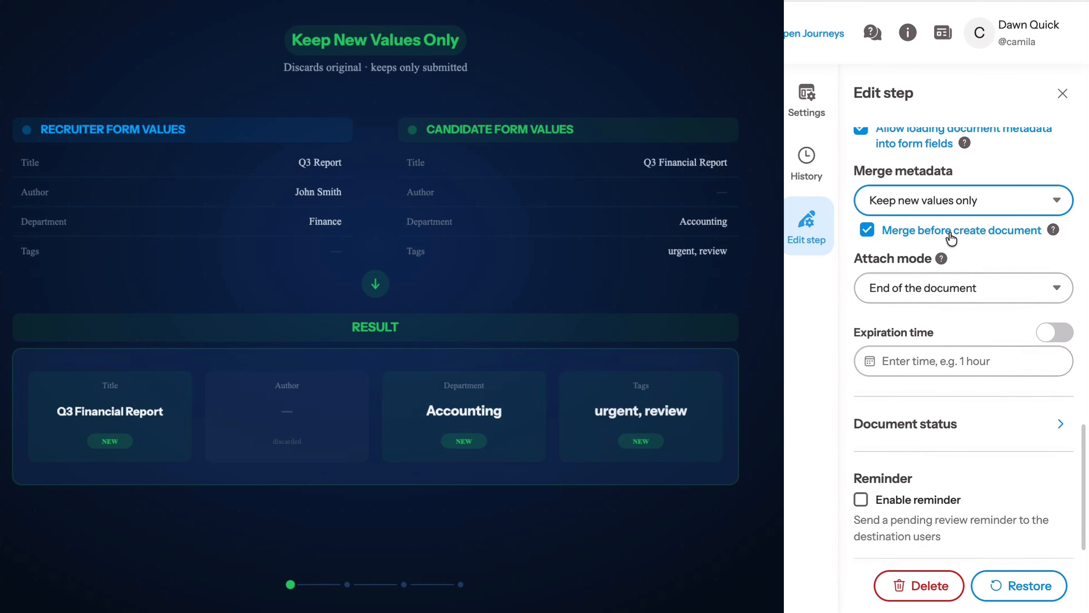
{"action": "left_click", "coordinate": [1036, 200]}
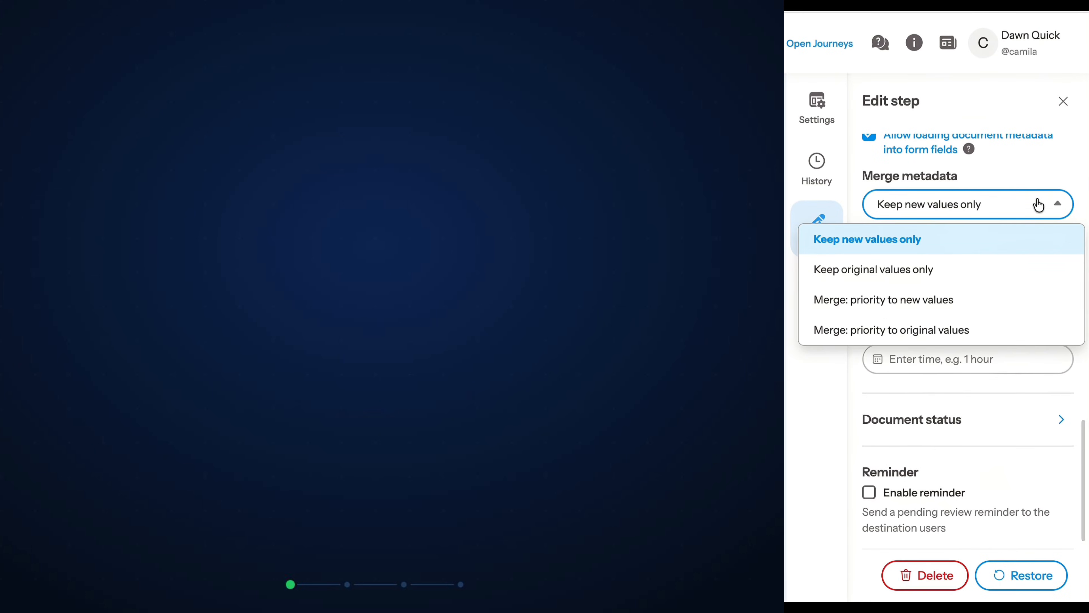
{"action": "left_click", "coordinate": [983, 269]}
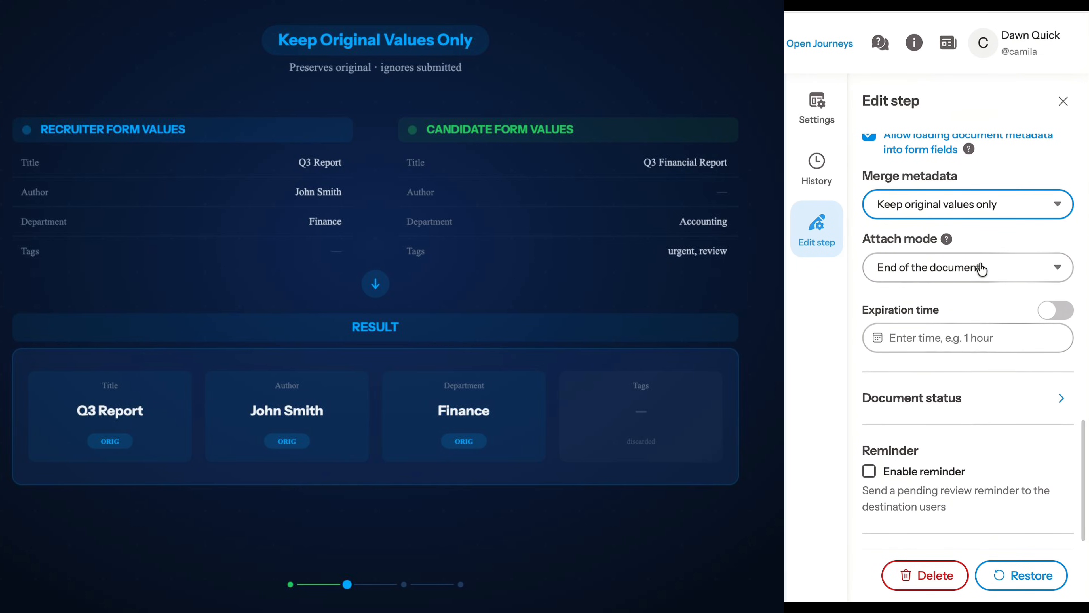
{"action": "left_click", "coordinate": [973, 206]}
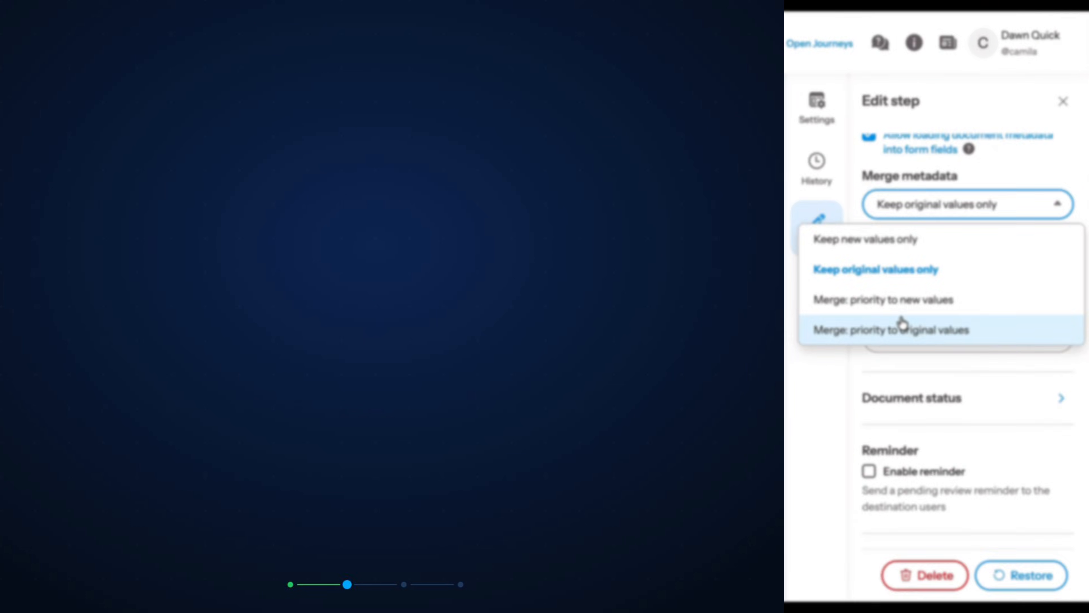
{"action": "left_click", "coordinate": [903, 301]}
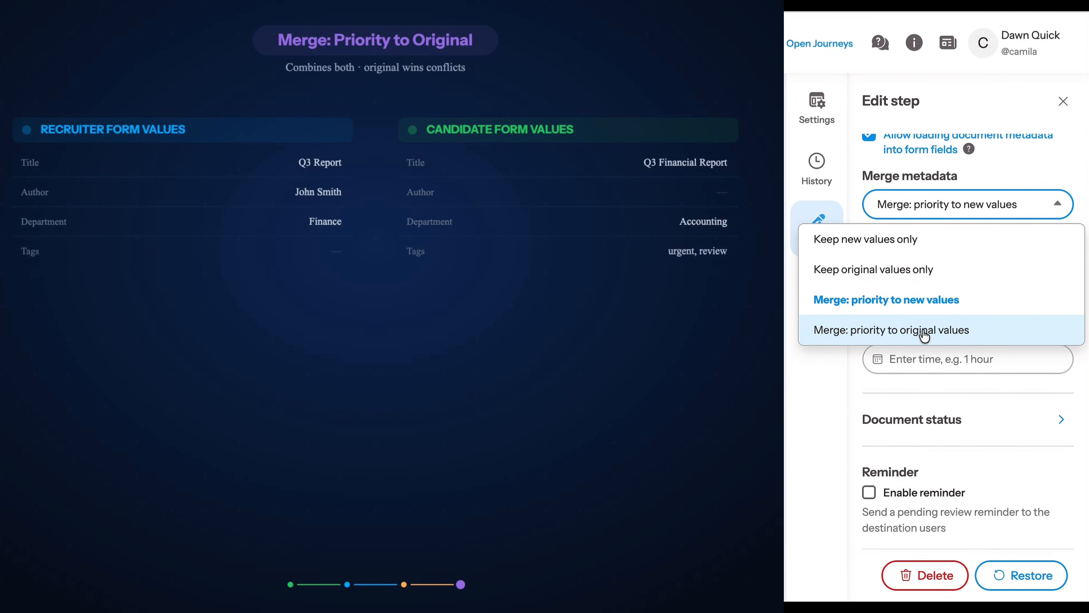
{"action": "left_click", "coordinate": [932, 338]}
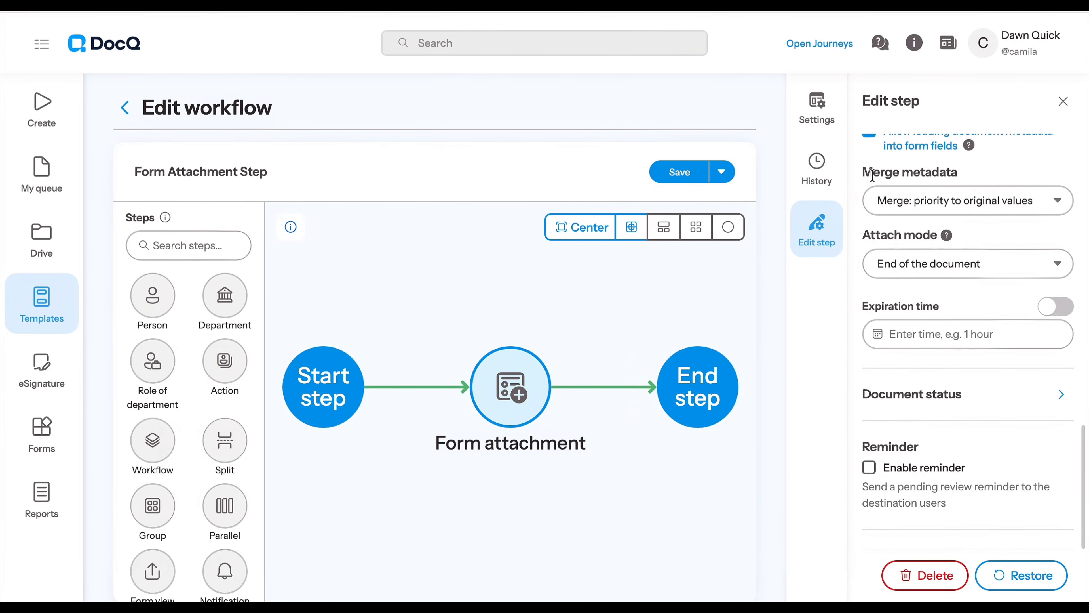
Try the Ignore attachment option as the step's Attach mode.
{"action": "mouse_move", "coordinate": [946, 242]}
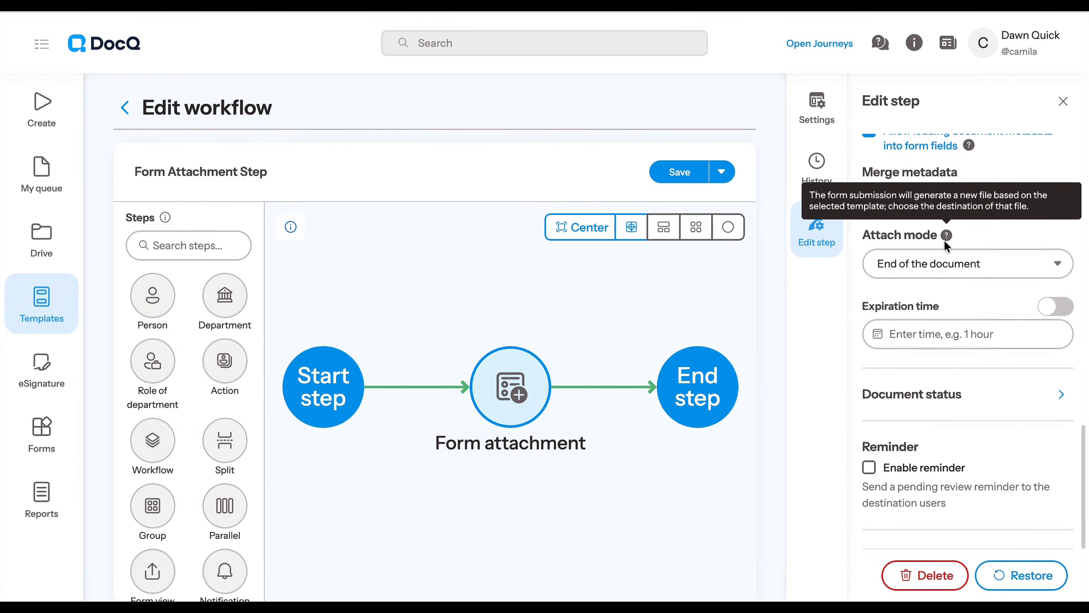
{"action": "left_click", "coordinate": [922, 268]}
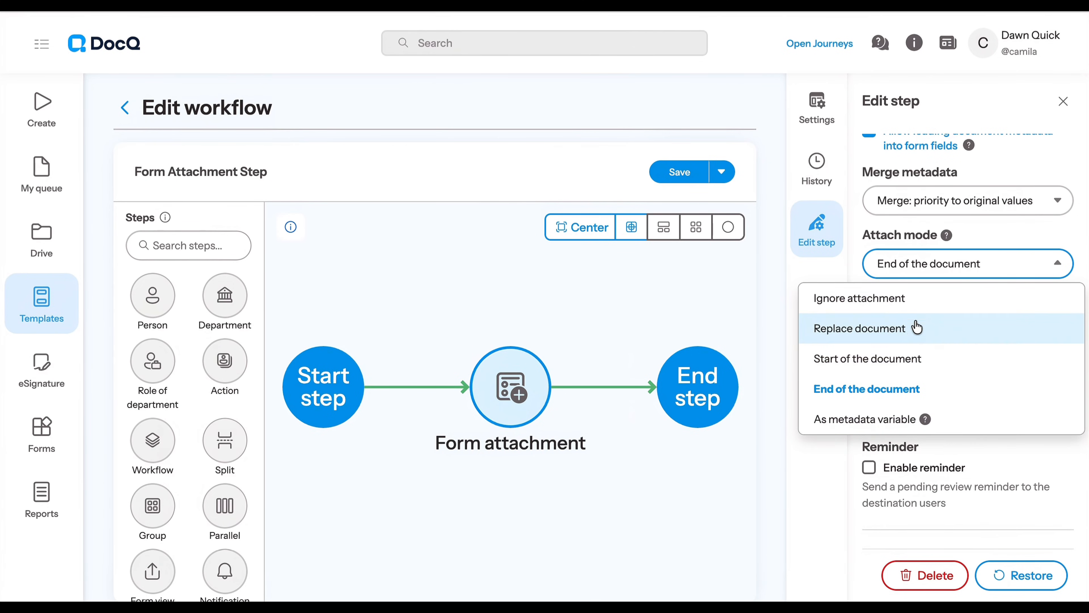
{"action": "left_click", "coordinate": [916, 302]}
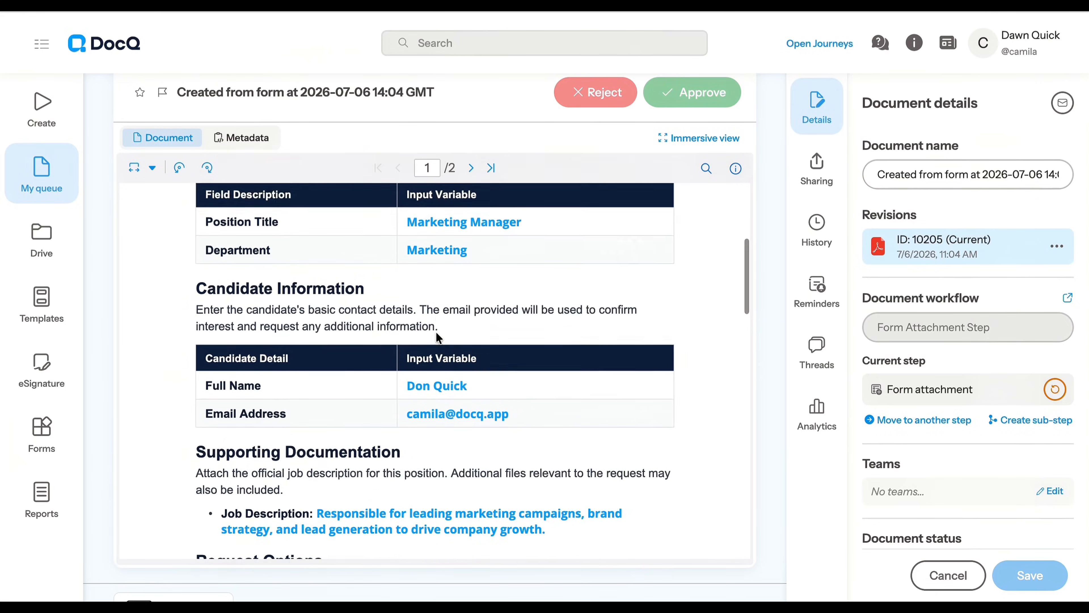
Review both pages of the document created from the recruiter form and examine its document metadata.
{"action": "scroll", "coordinate": [436, 333], "scroll_direction": "down", "scroll_amount": 10}
{"action": "scroll", "coordinate": [436, 333], "scroll_direction": "down", "scroll_amount": 3}
{"action": "scroll", "coordinate": [437, 330], "scroll_direction": "up", "scroll_amount": 15}
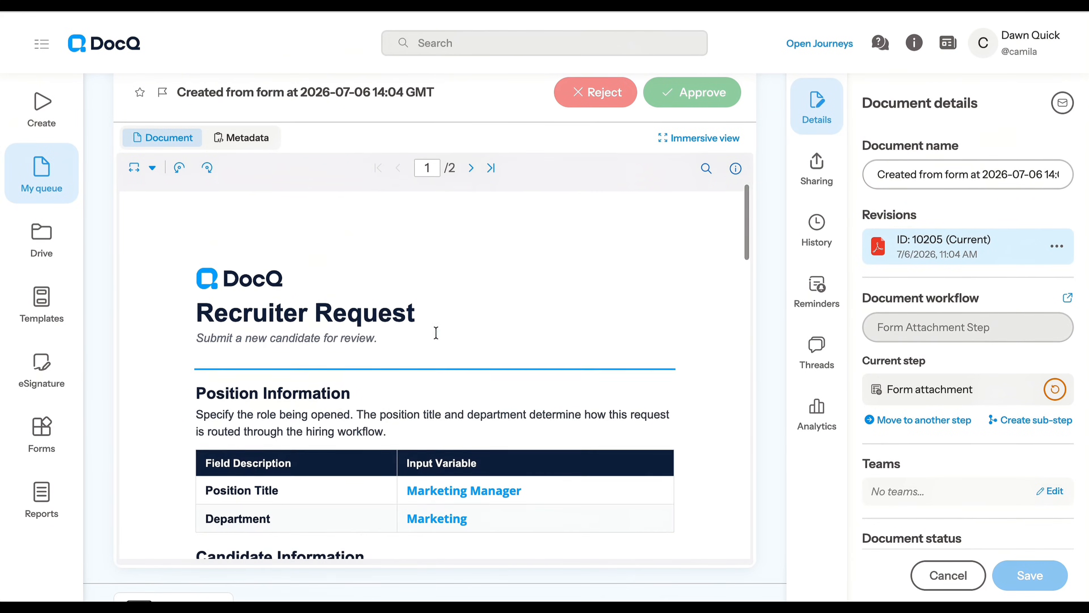
{"action": "left_click", "coordinate": [471, 167]}
{"action": "scroll", "coordinate": [431, 308], "scroll_direction": "up", "scroll_amount": 2}
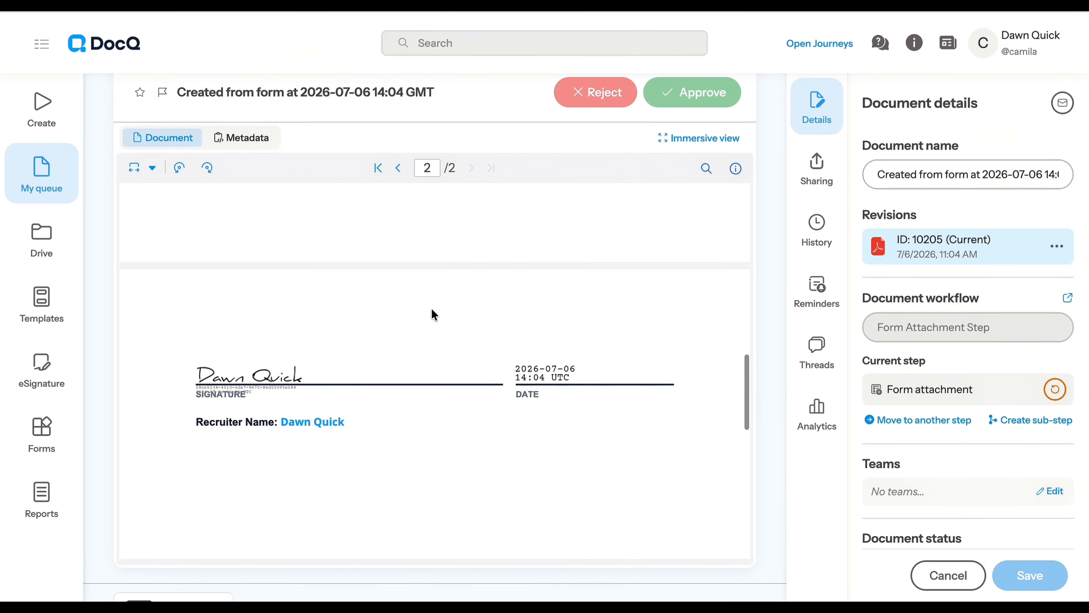
{"action": "scroll", "coordinate": [425, 129], "scroll_direction": "up", "scroll_amount": 3}
{"action": "scroll", "coordinate": [425, 142], "scroll_direction": "down", "scroll_amount": 1}
{"action": "left_click", "coordinate": [228, 220]}
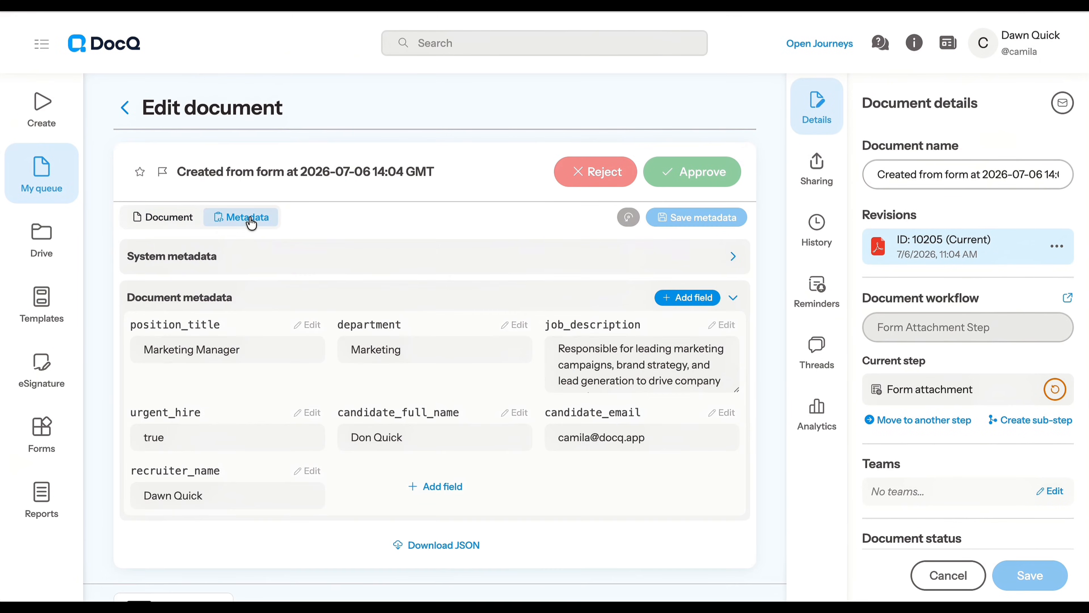
{"action": "scroll", "coordinate": [362, 306], "scroll_direction": "down", "scroll_amount": 1}
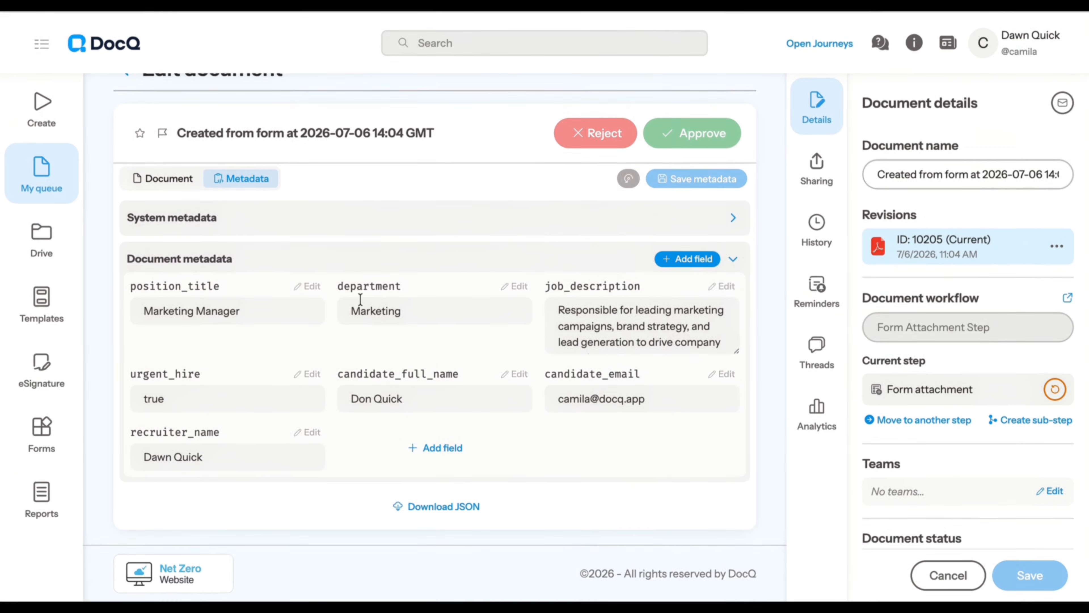
{"action": "scroll", "coordinate": [563, 240], "scroll_direction": "down", "scroll_amount": 1}
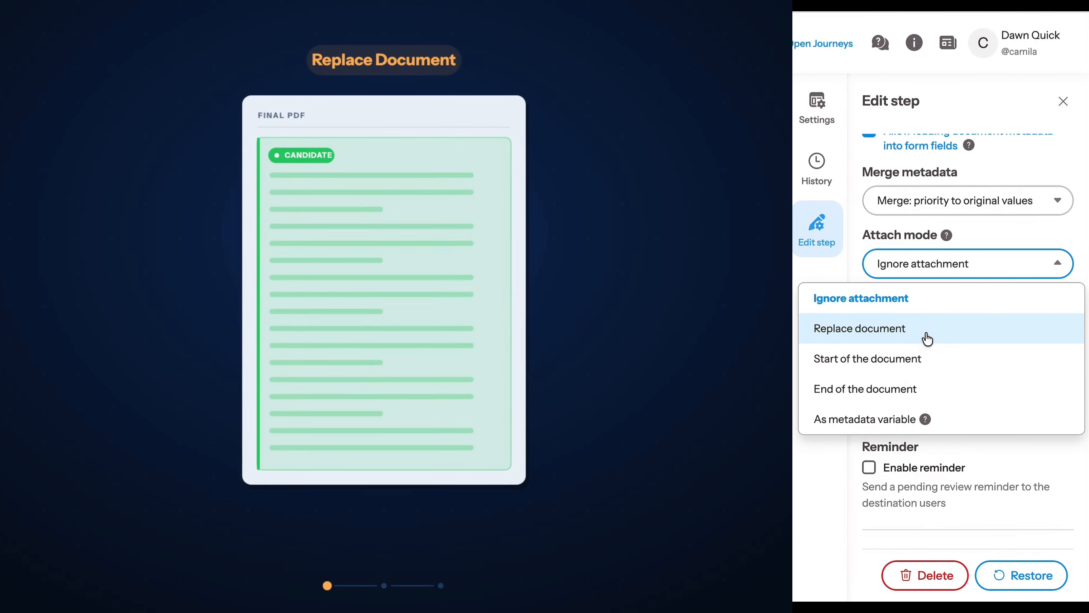
Try the Attach mode options Replace document, Start of the document and End of the document.
{"action": "left_click", "coordinate": [927, 339]}
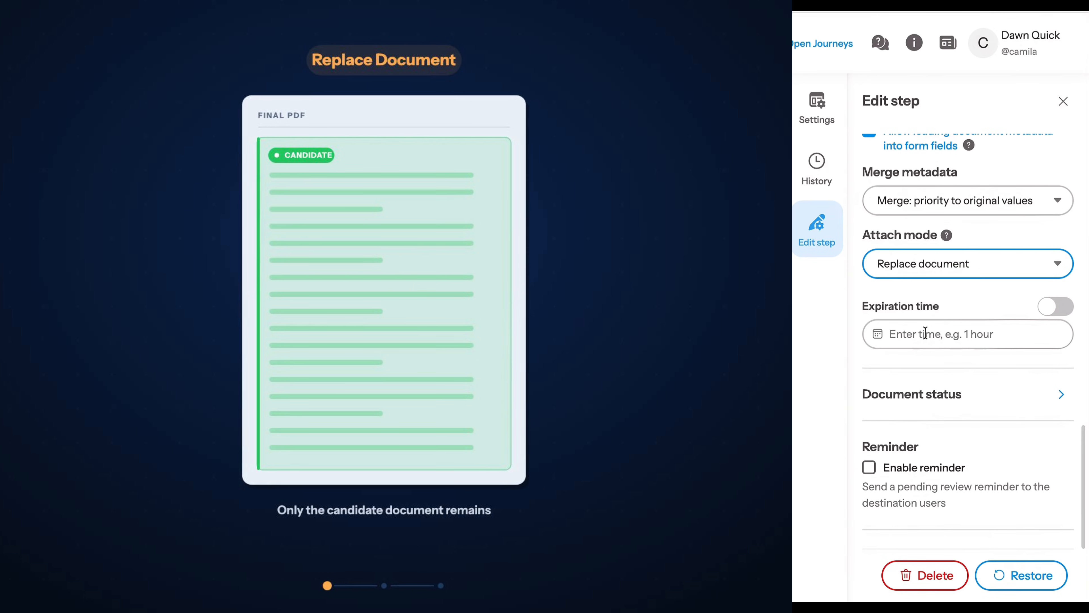
{"action": "left_click", "coordinate": [944, 264]}
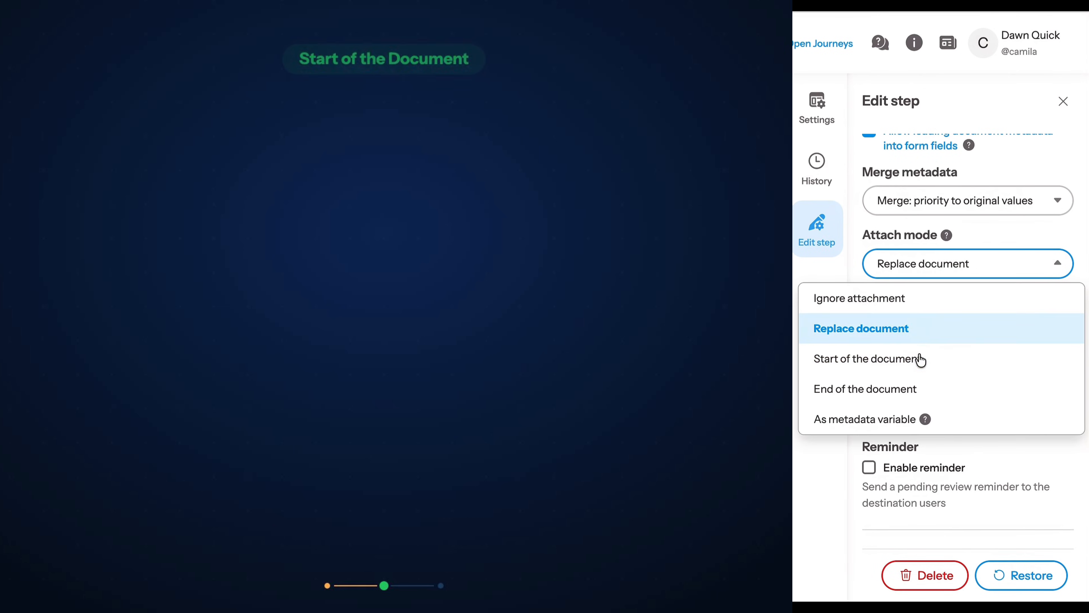
{"action": "left_click", "coordinate": [919, 360]}
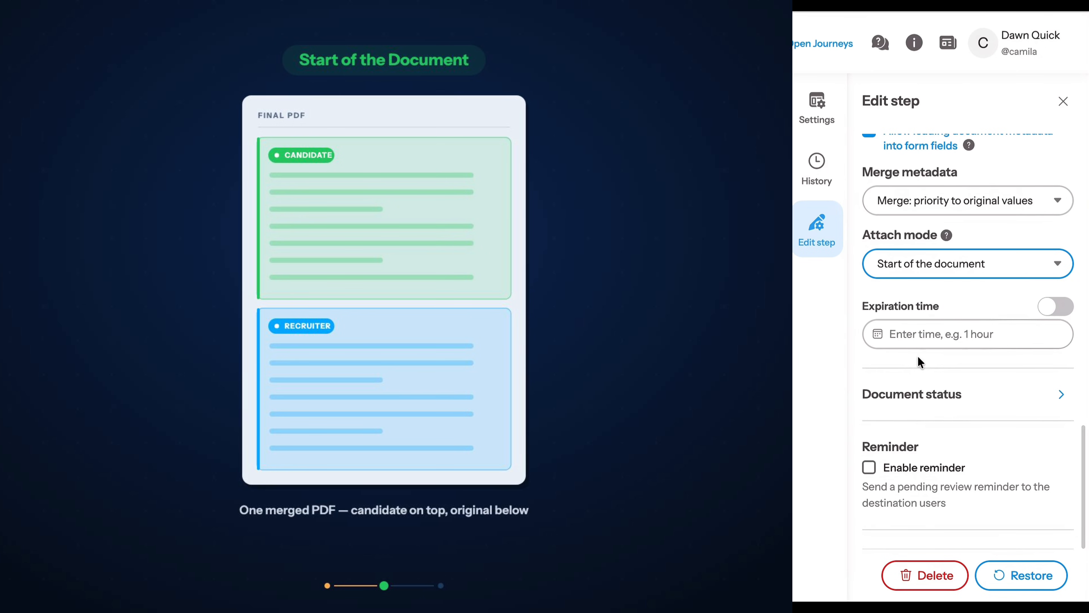
{"action": "left_click", "coordinate": [929, 267]}
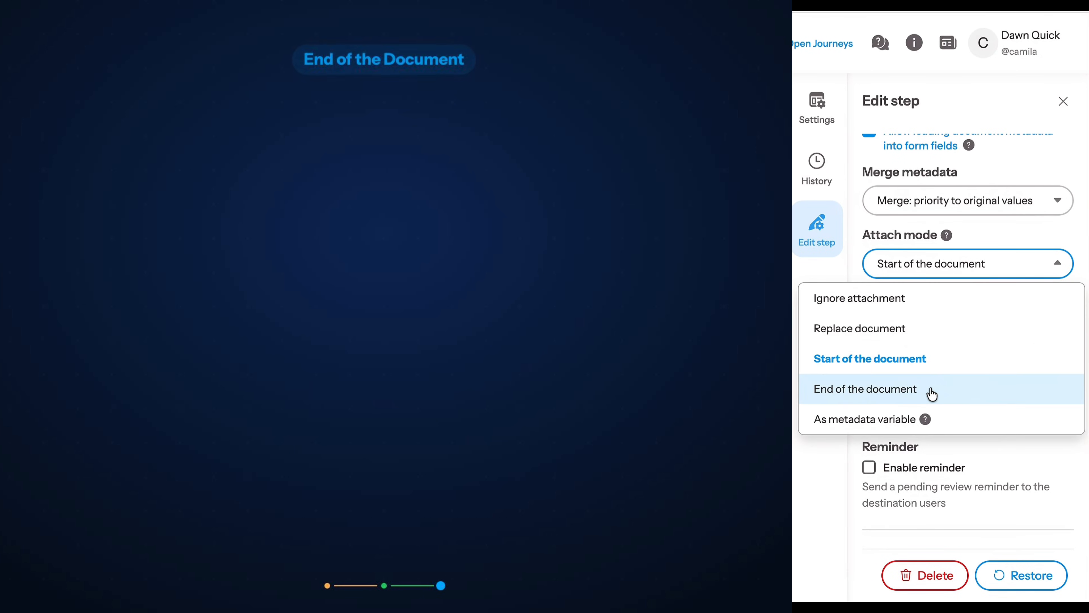
{"action": "left_click", "coordinate": [932, 391]}
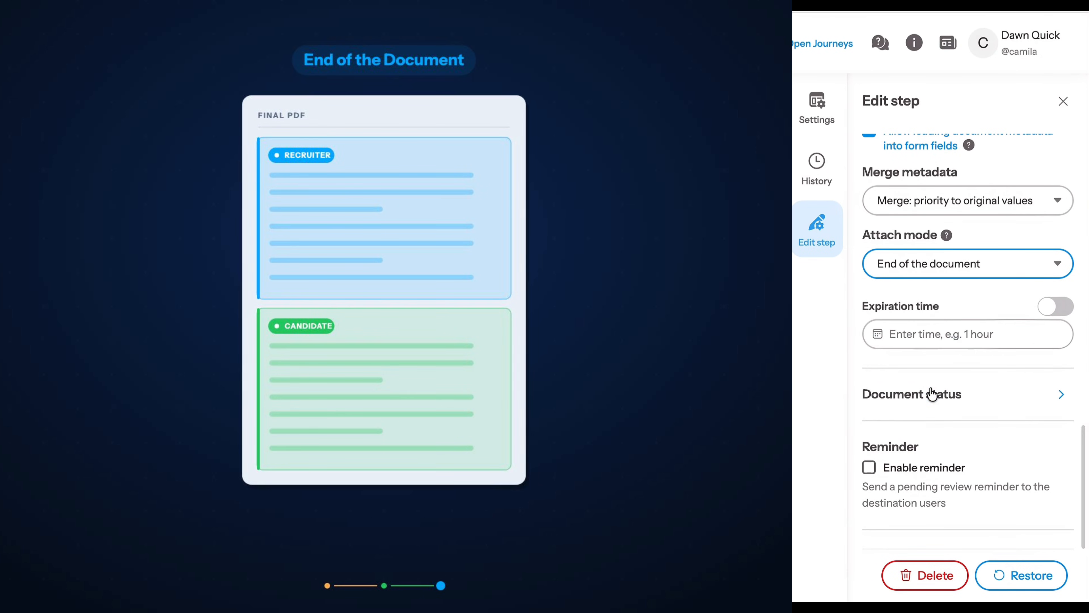
Set the Attach mode to As metadata variable and name the variable "metadata_variable".
{"action": "left_click", "coordinate": [968, 264]}
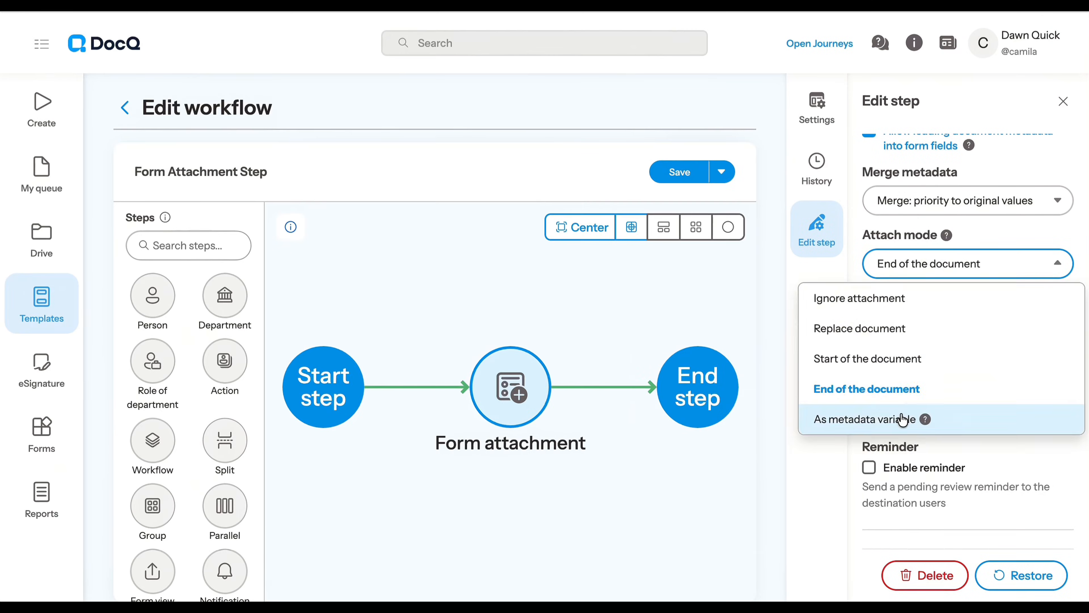
{"action": "left_click", "coordinate": [900, 416]}
{"action": "left_click", "coordinate": [932, 299]}
{"action": "type", "text": "metadata_variable"}
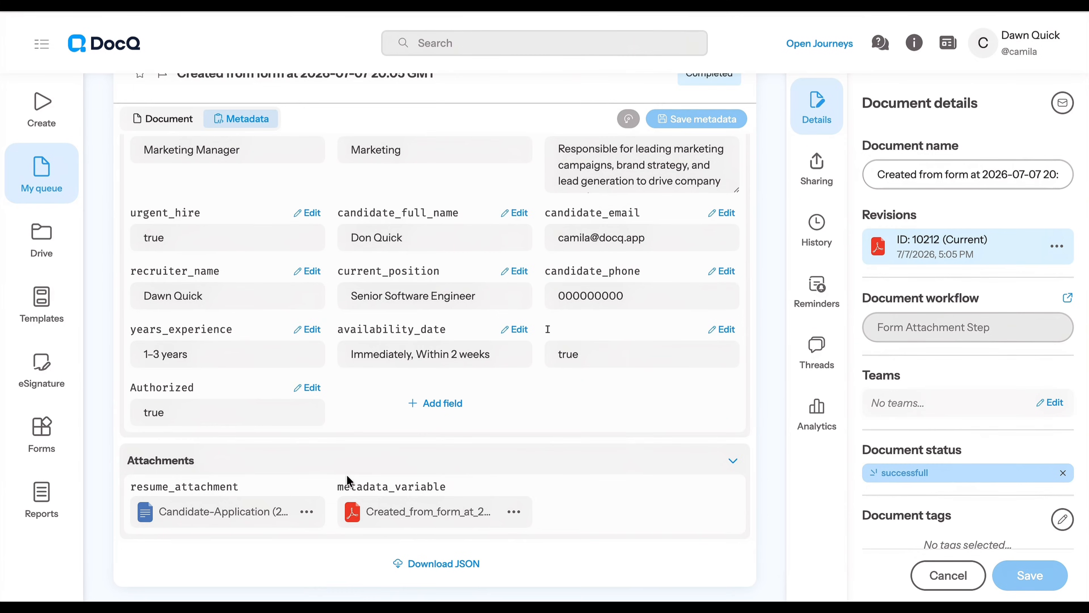
Check the file options of the metadata_variable attachment and review the completed Candidate Application document's pages and current revision.
{"action": "scroll", "coordinate": [347, 474], "scroll_direction": "down", "scroll_amount": 2}
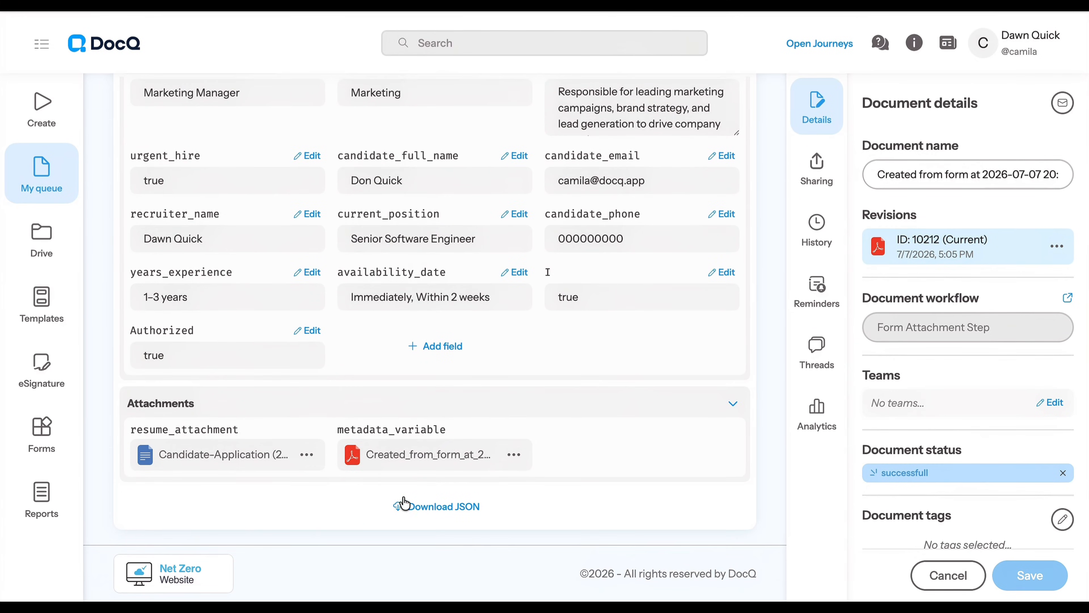
{"action": "left_click", "coordinate": [514, 454]}
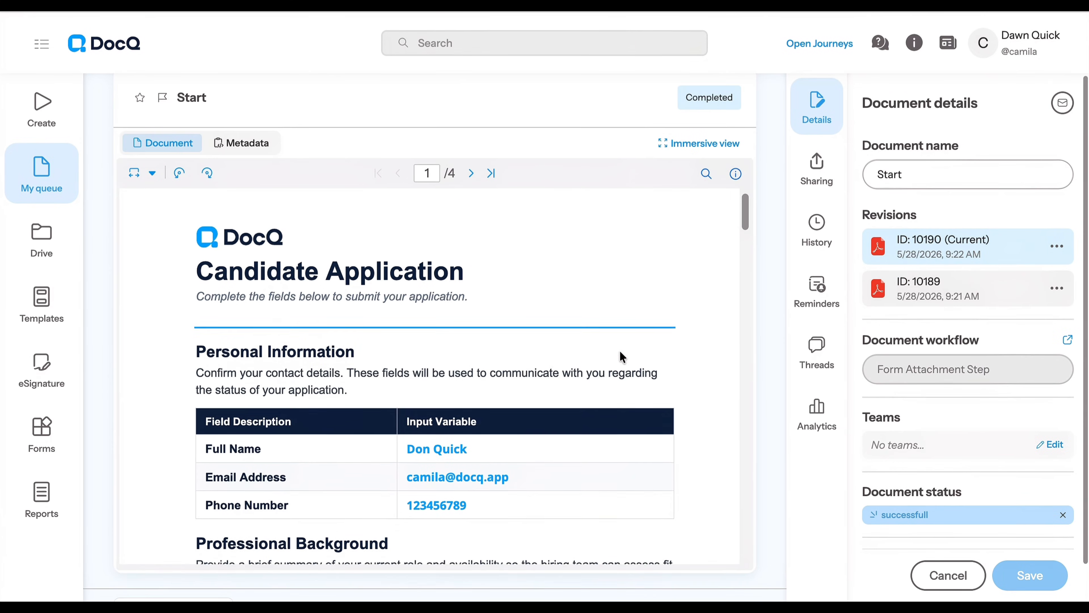
{"action": "scroll", "coordinate": [623, 356], "scroll_direction": "down", "scroll_amount": 3}
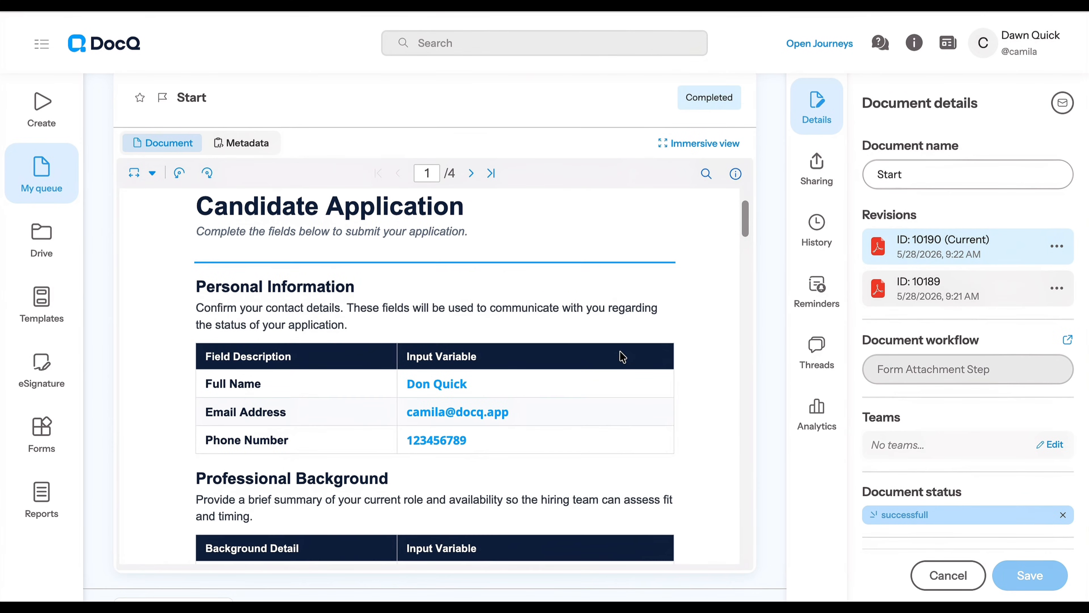
{"action": "scroll", "coordinate": [620, 352], "scroll_direction": "down", "scroll_amount": 15}
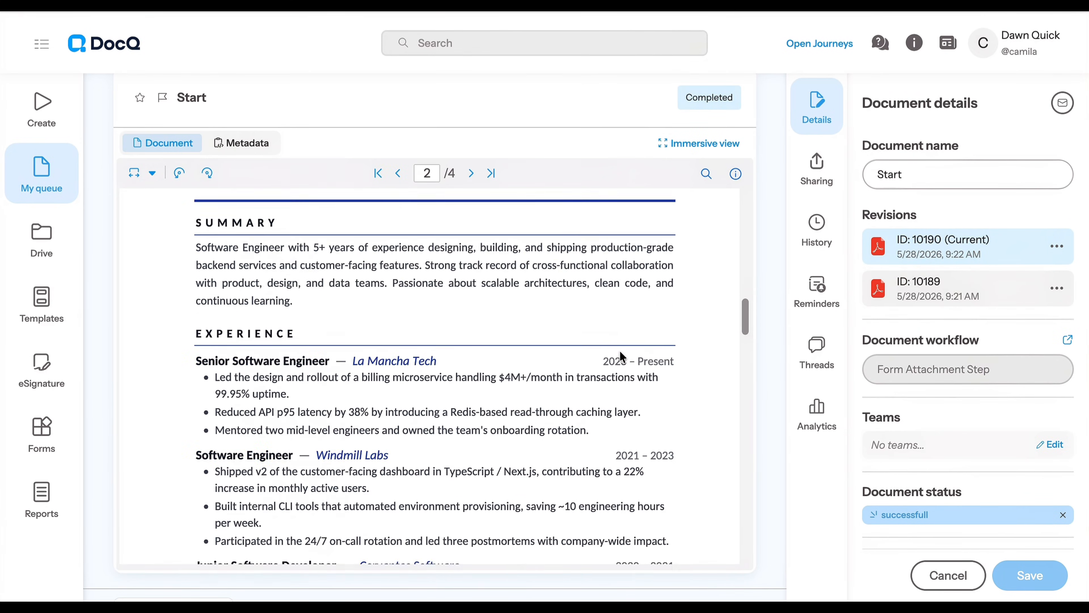
{"action": "scroll", "coordinate": [620, 351], "scroll_direction": "up", "scroll_amount": 15}
{"action": "left_click", "coordinate": [1056, 246]}
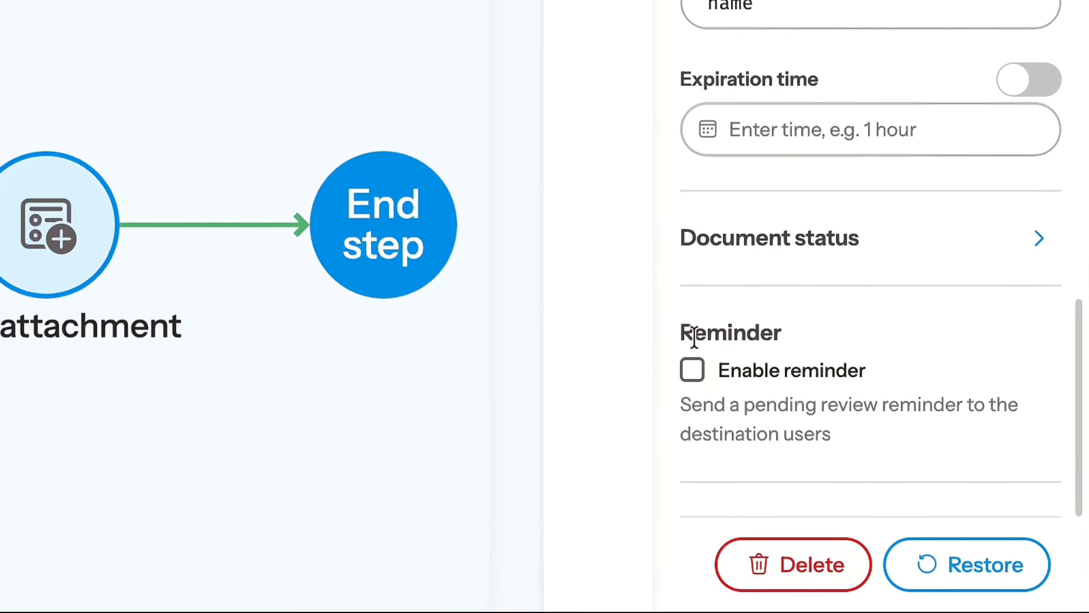
Set the expiration time to 1 hour, switch it to an advanced expression and enter 1 hour there.
{"action": "left_click", "coordinate": [892, 126]}
{"action": "type", "text": "1 hour"}
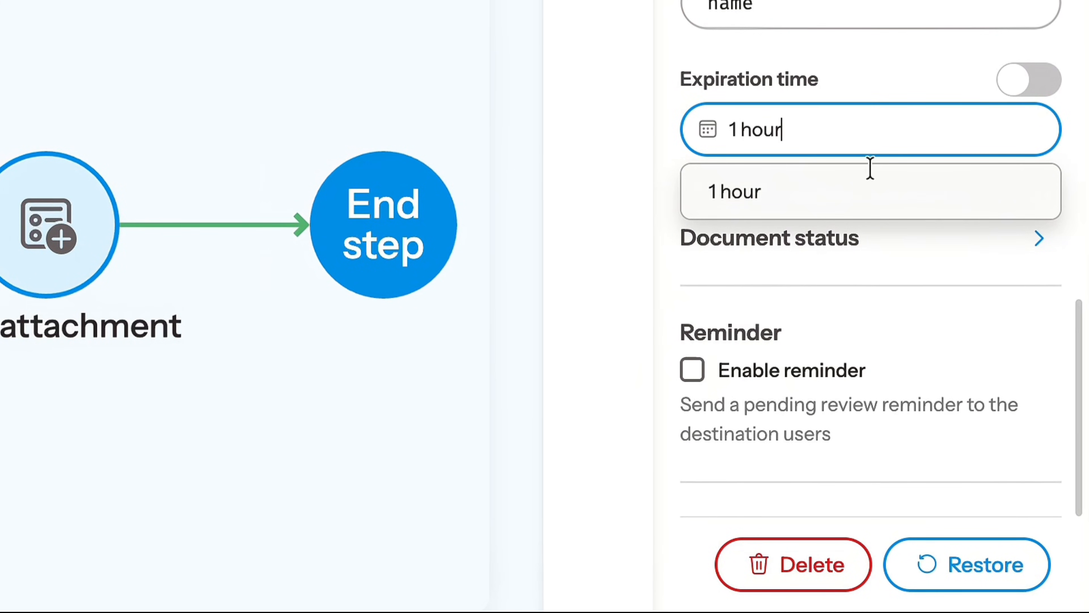
{"action": "left_click", "coordinate": [776, 190]}
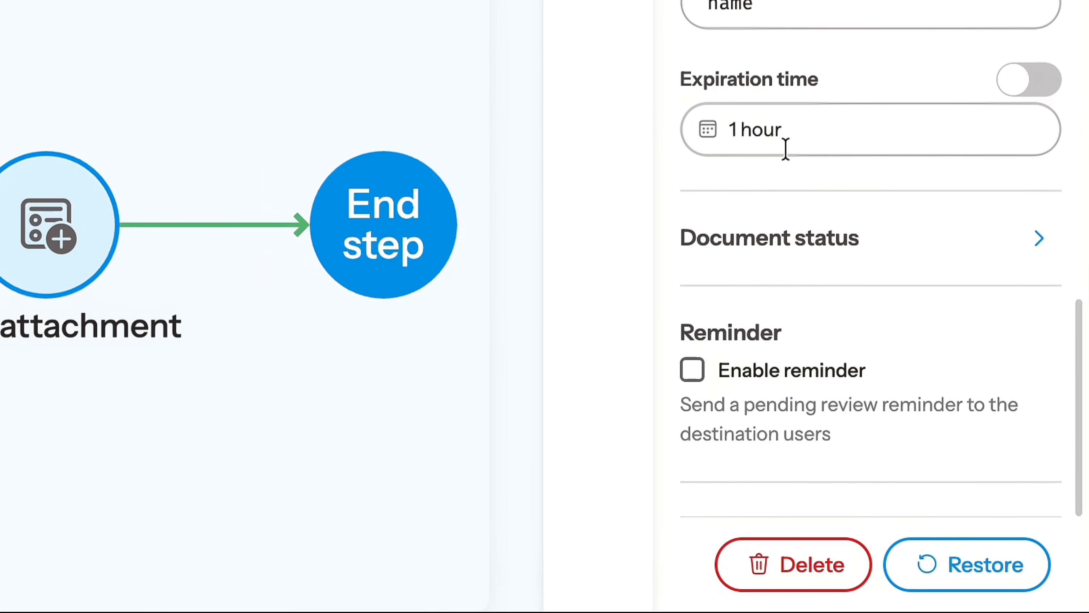
{"action": "left_click", "coordinate": [1049, 80]}
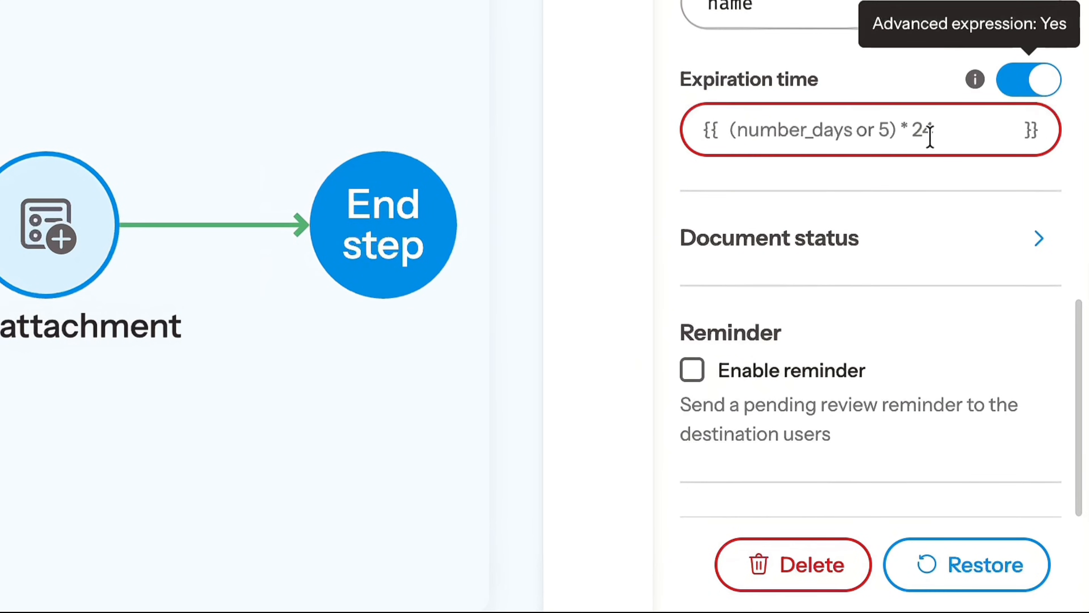
{"action": "left_click", "coordinate": [929, 139]}
{"action": "type", "text": "1 hour"}
Assign the "successfull" document status for both entering and leaving the Form attachment step.
{"action": "left_click", "coordinate": [780, 236]}
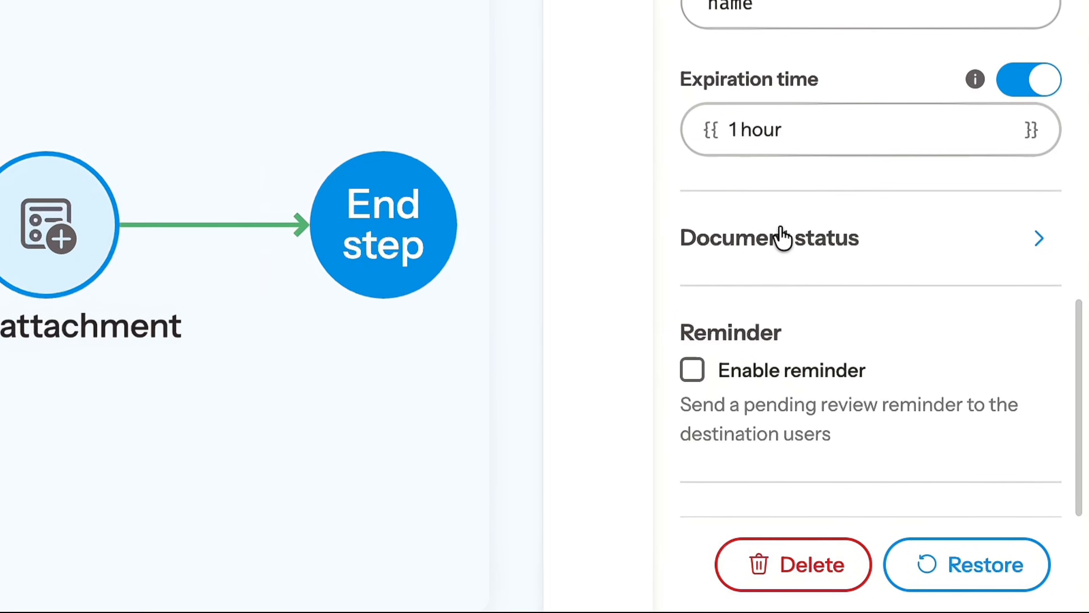
{"action": "scroll", "coordinate": [781, 258], "scroll_direction": "down", "scroll_amount": 3}
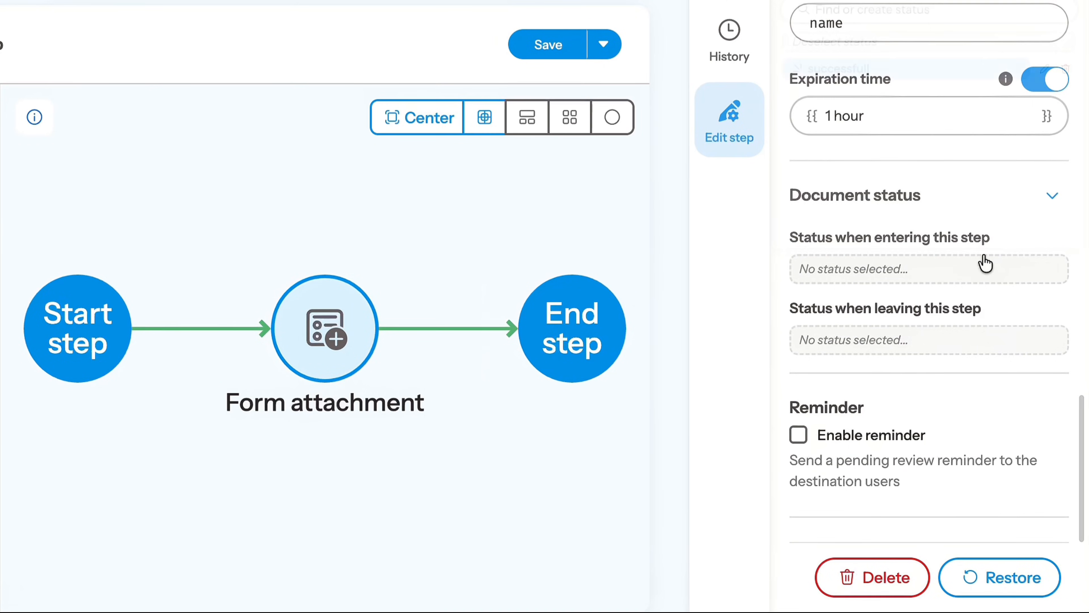
{"action": "left_click", "coordinate": [985, 267]}
{"action": "left_click", "coordinate": [893, 66]}
{"action": "left_click", "coordinate": [868, 142]}
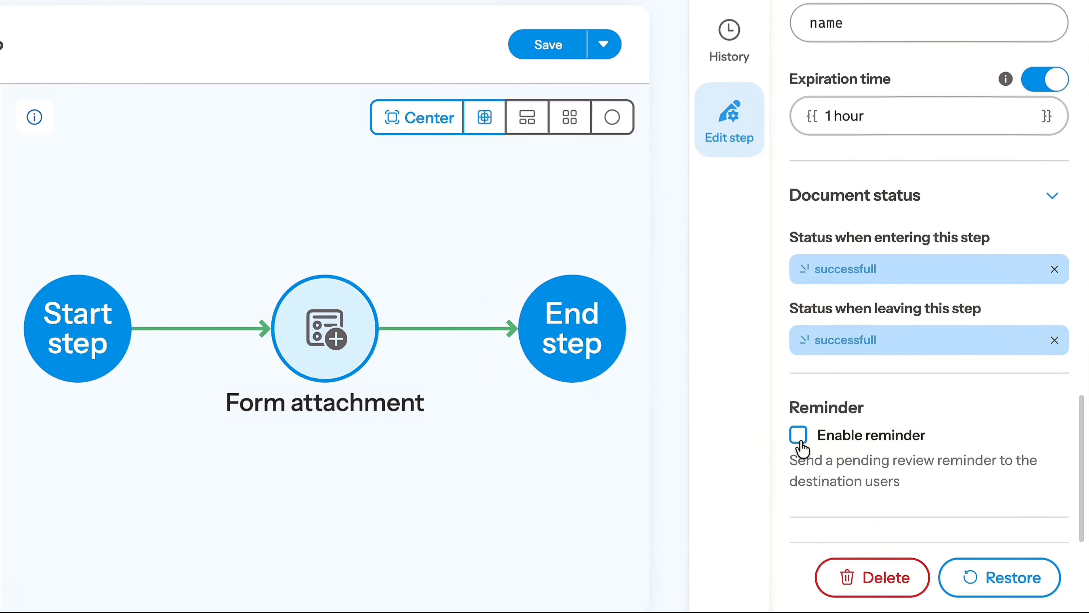
Enable the pending review reminder for the step and set its frequency to 2 hour.
{"action": "left_click", "coordinate": [798, 427]}
{"action": "scroll", "coordinate": [881, 487], "scroll_direction": "down", "scroll_amount": 2}
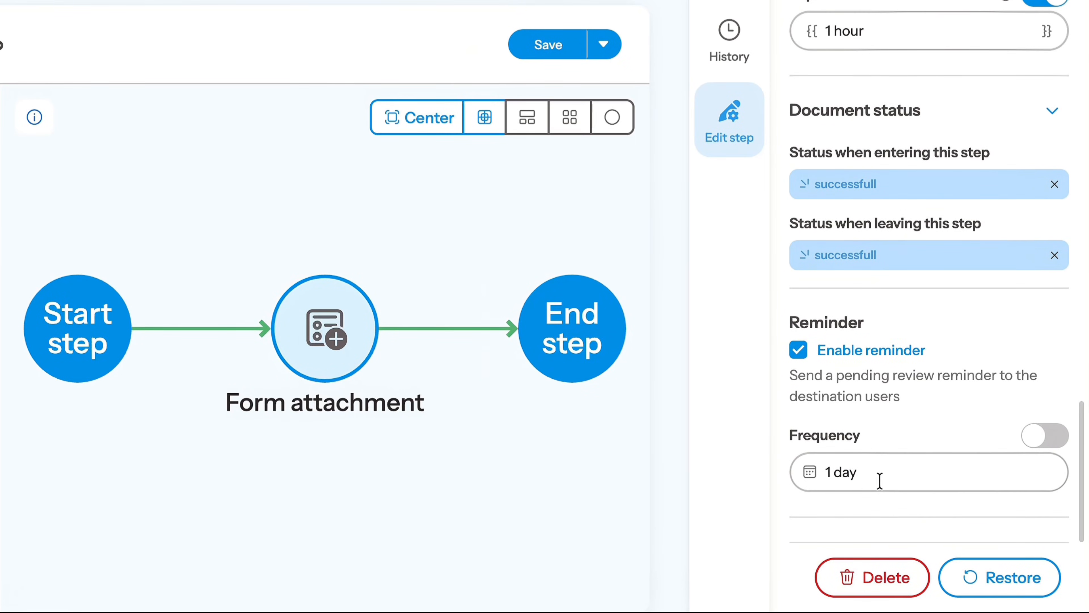
{"action": "left_click", "coordinate": [870, 477]}
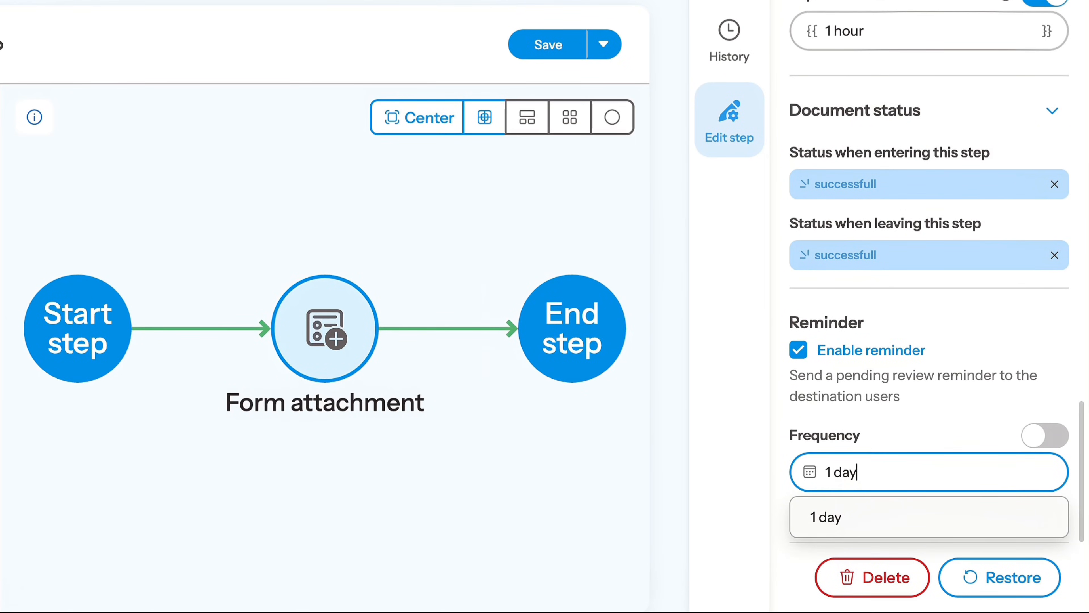
{"action": "key", "text": "BackSpace"}
{"action": "type", "text": "2 hour"}
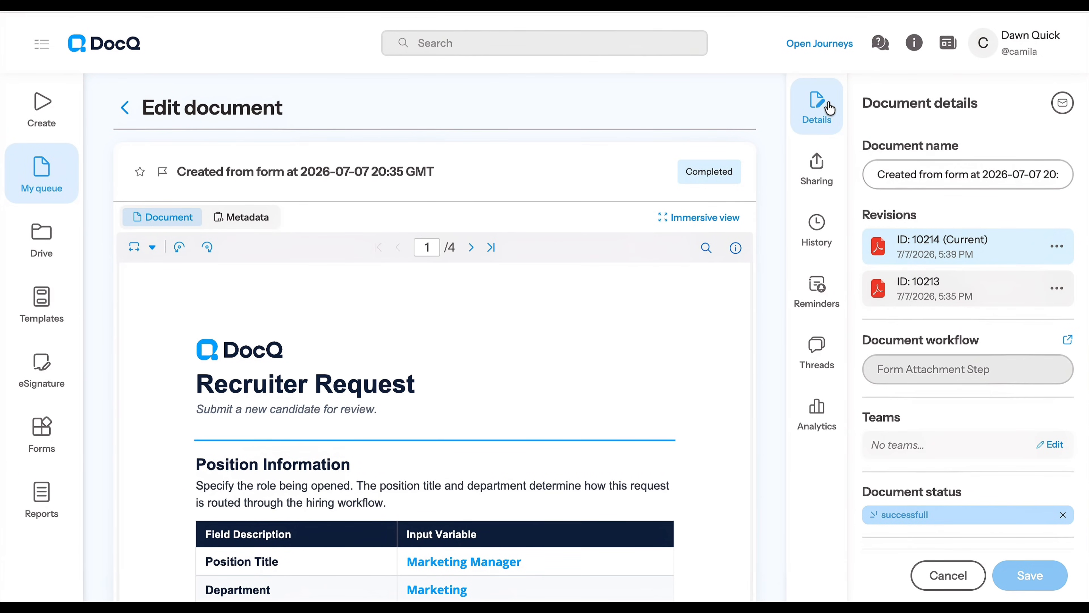
Open the completed document's history and review its Form attachment step entries.
{"action": "left_click", "coordinate": [826, 233]}
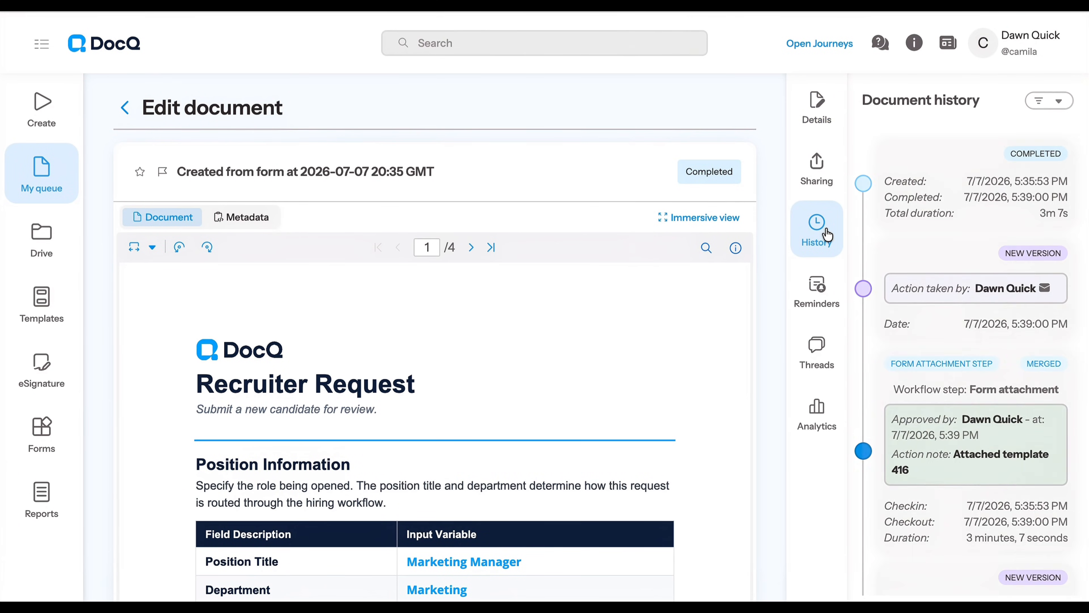
{"action": "scroll", "coordinate": [950, 422], "scroll_direction": "down", "scroll_amount": 2}
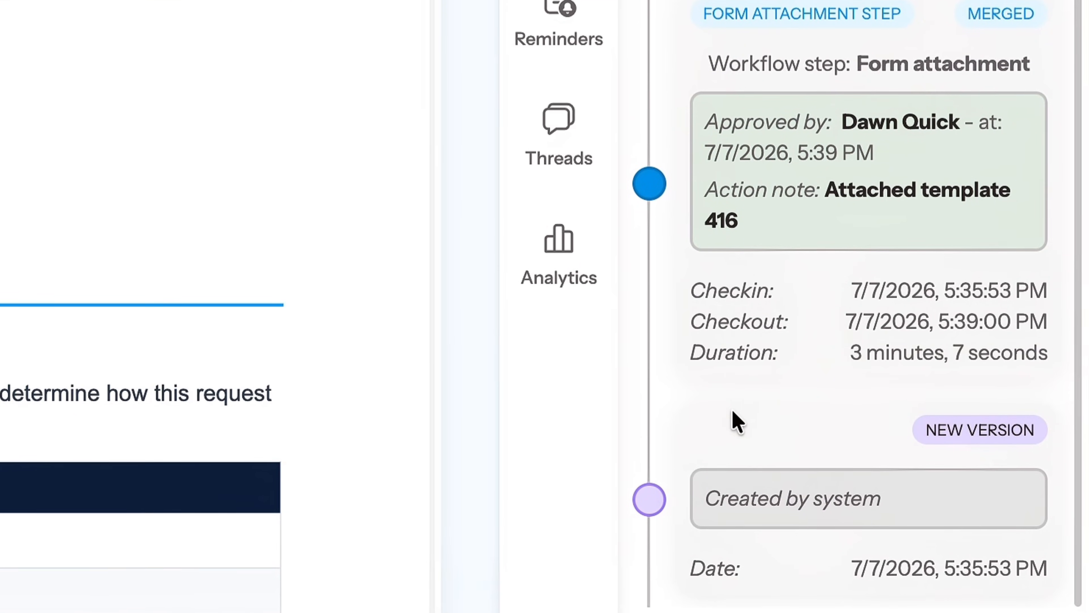
{"action": "scroll", "coordinate": [725, 425], "scroll_direction": "up", "scroll_amount": 3}
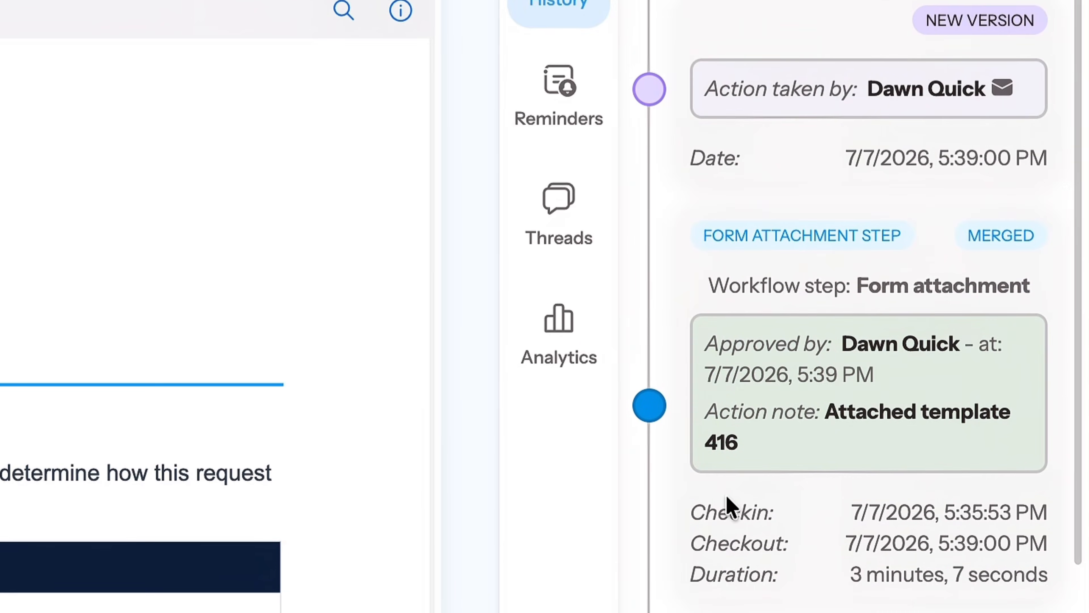